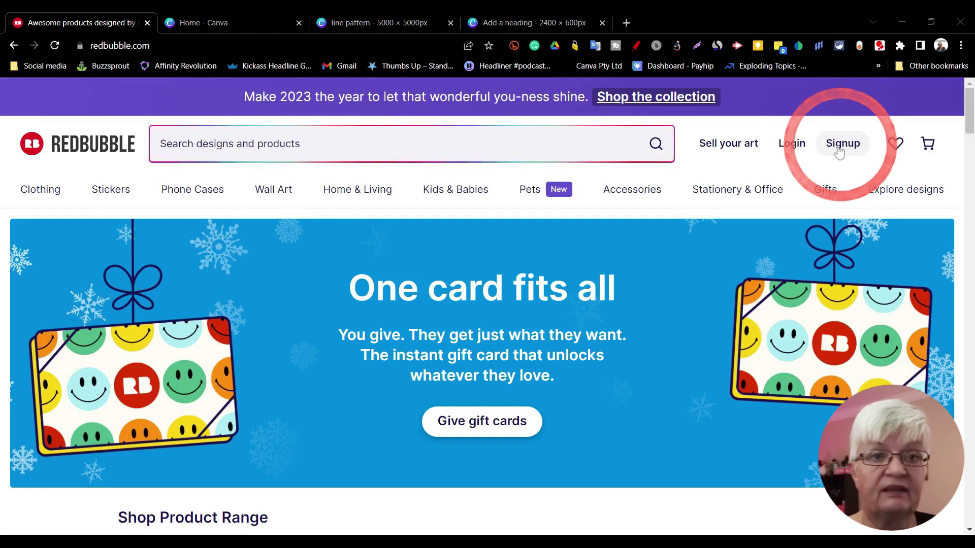
Register an artist account with shop name PatternAtHome, the account e-mail and a password.
{"action": "left_click", "coordinate": [840, 151]}
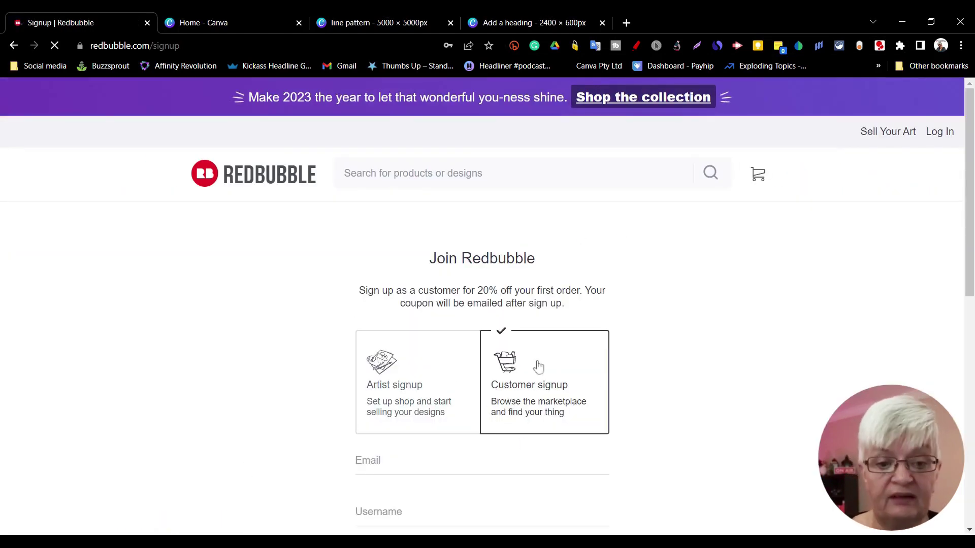
{"action": "left_click", "coordinate": [389, 391]}
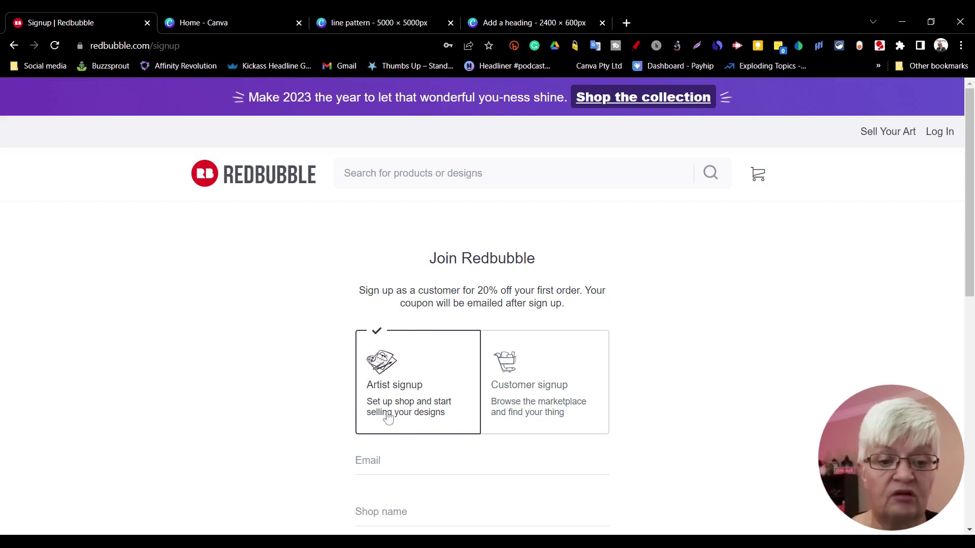
{"action": "scroll", "coordinate": [430, 361], "scroll_direction": "down", "scroll_amount": 5}
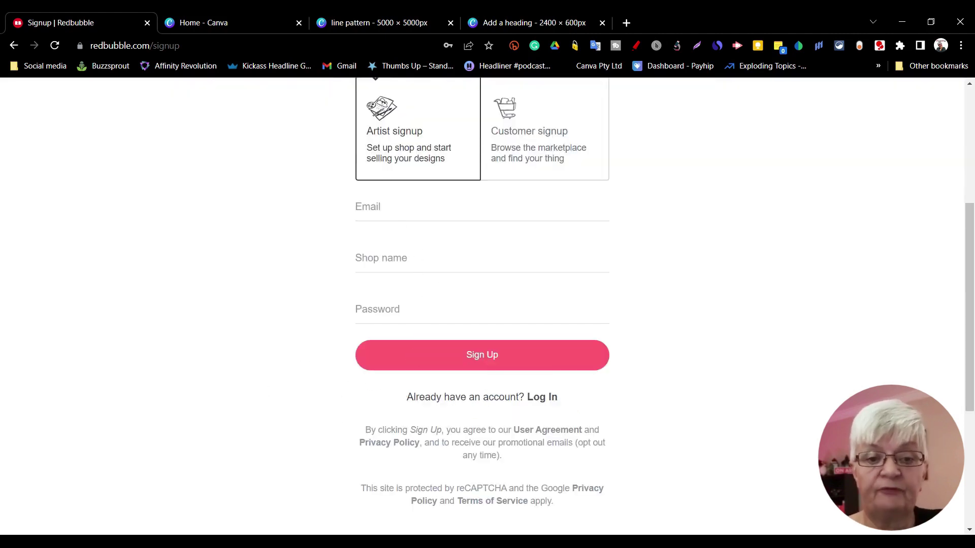
{"action": "left_click", "coordinate": [366, 208]}
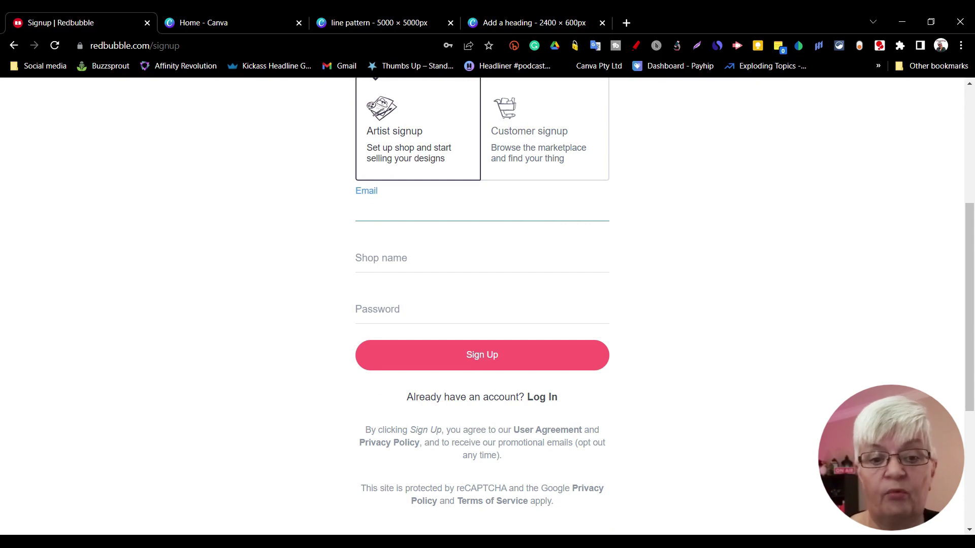
{"action": "key", "text": "ctrl+v"}
{"action": "key", "text": "Tab"}
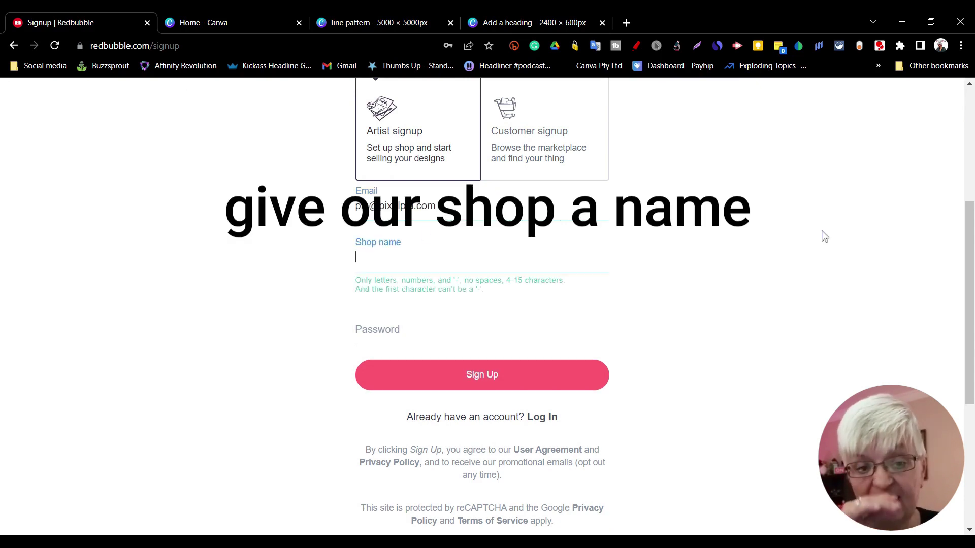
{"action": "key", "text": "ctrl+v"}
{"action": "key", "text": "Tab"}
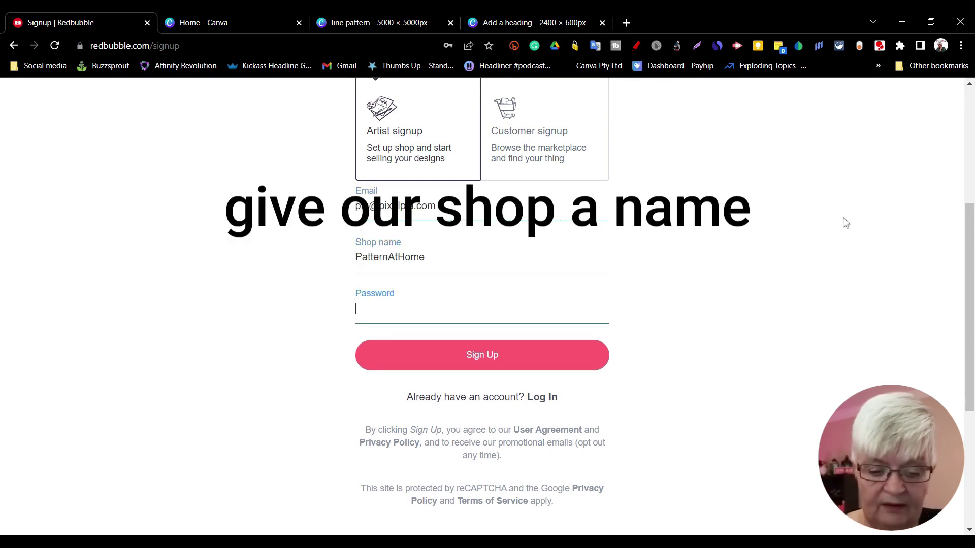
{"action": "type", "text": "*****"}
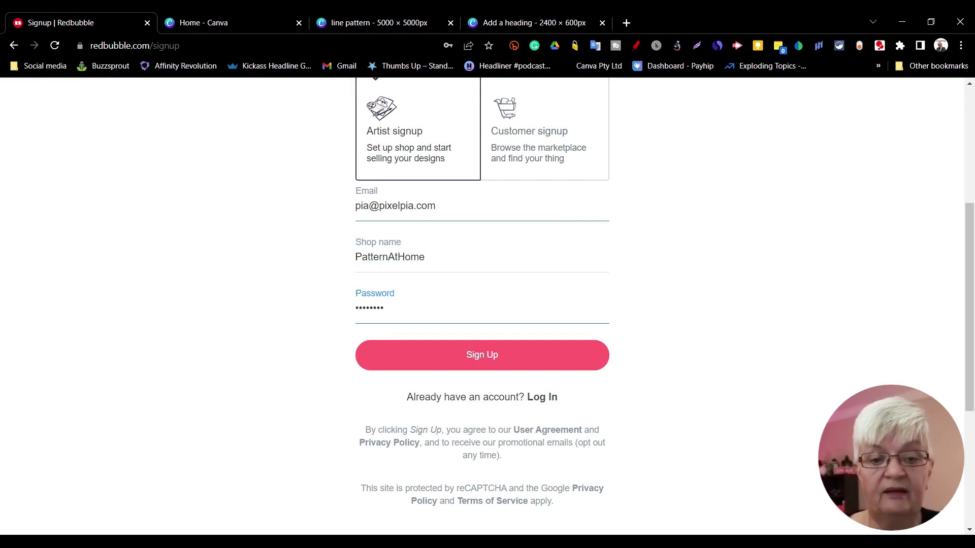
{"action": "left_click", "coordinate": [877, 177]}
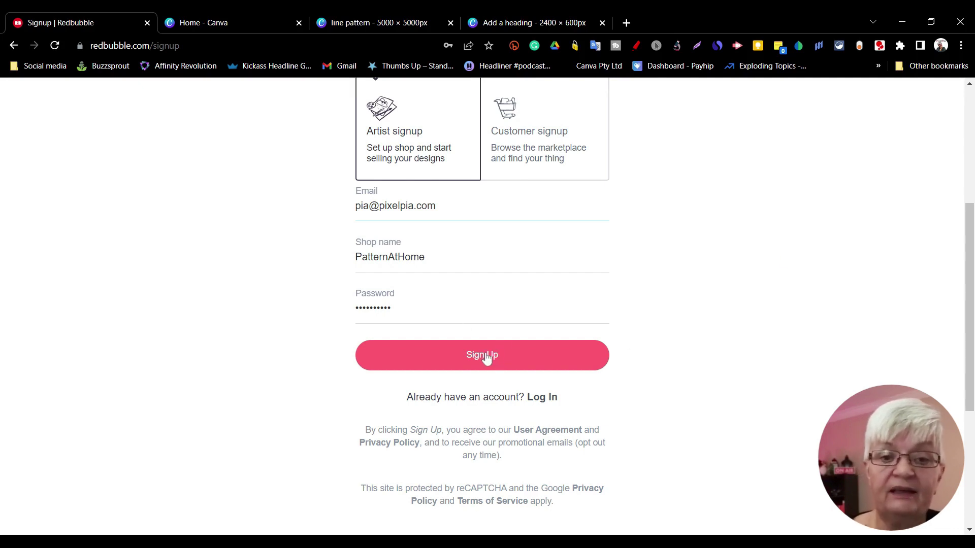
{"action": "left_click", "coordinate": [526, 360]}
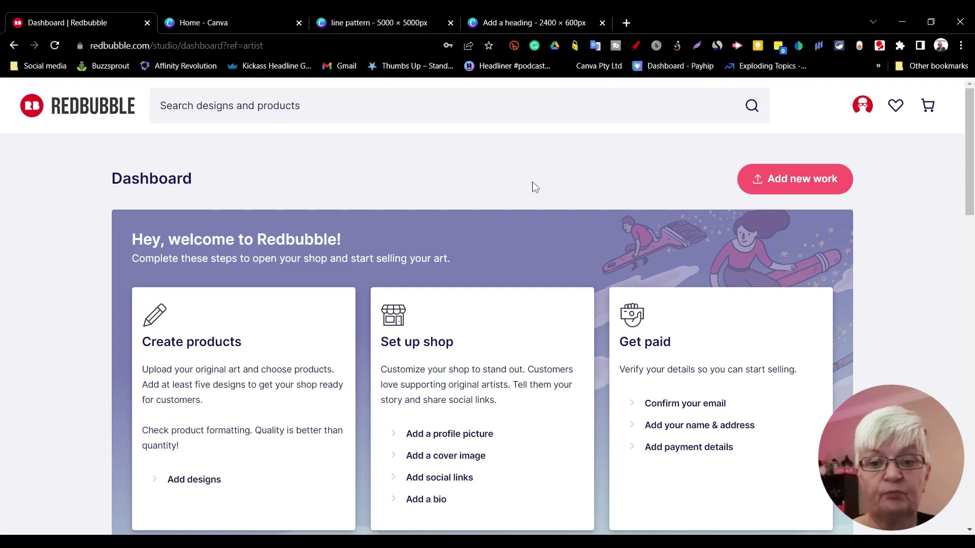
Open the profile picture settings, review the Avatar and Cover image sections, then return to Canva.
{"action": "scroll", "coordinate": [390, 205], "scroll_direction": "down", "scroll_amount": 3}
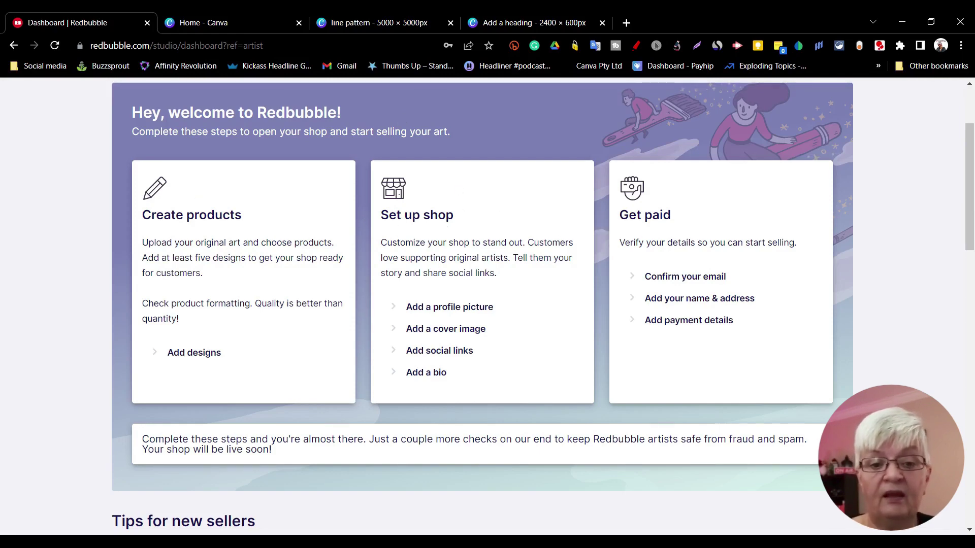
{"action": "left_click", "coordinate": [444, 313]}
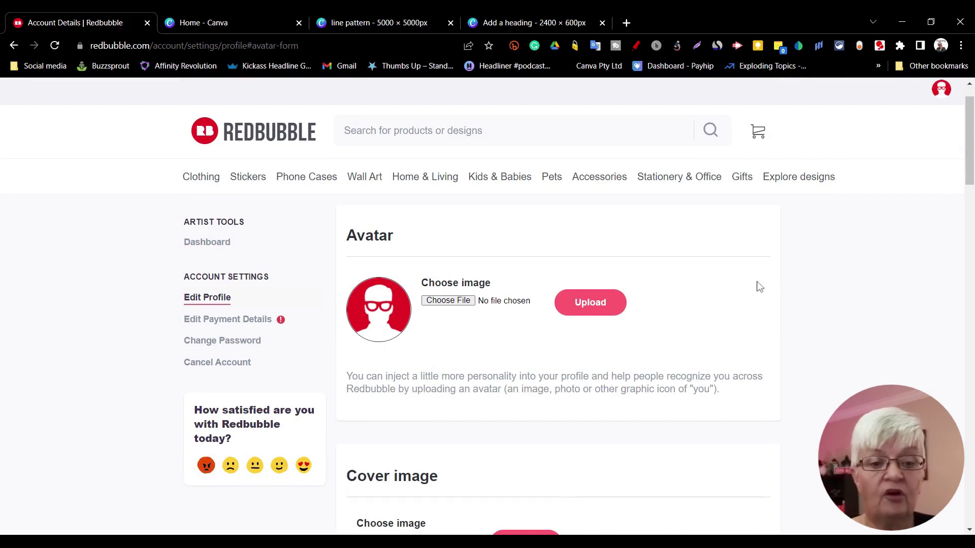
{"action": "scroll", "coordinate": [744, 284], "scroll_direction": "down", "scroll_amount": 4}
{"action": "scroll", "coordinate": [621, 307], "scroll_direction": "down", "scroll_amount": 4}
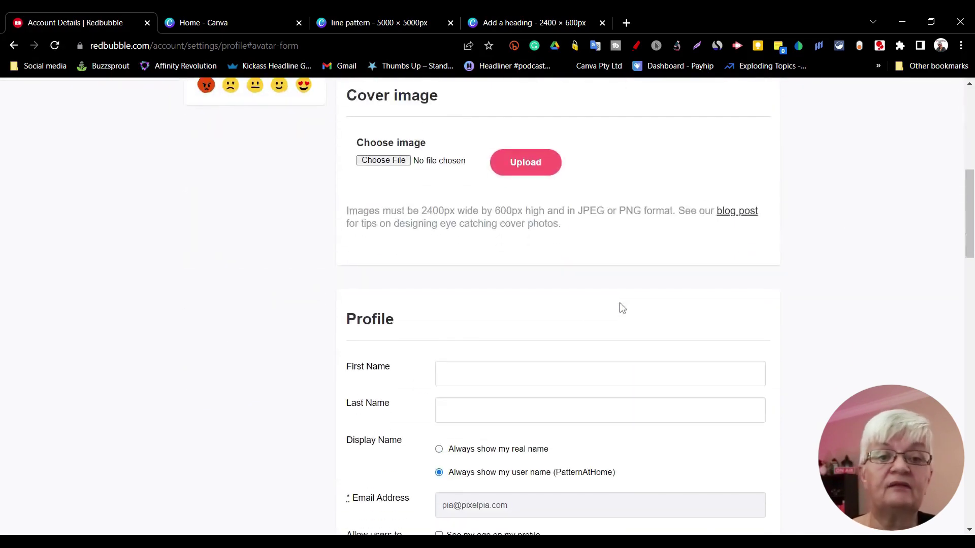
{"action": "scroll", "coordinate": [621, 307], "scroll_direction": "up", "scroll_amount": 8}
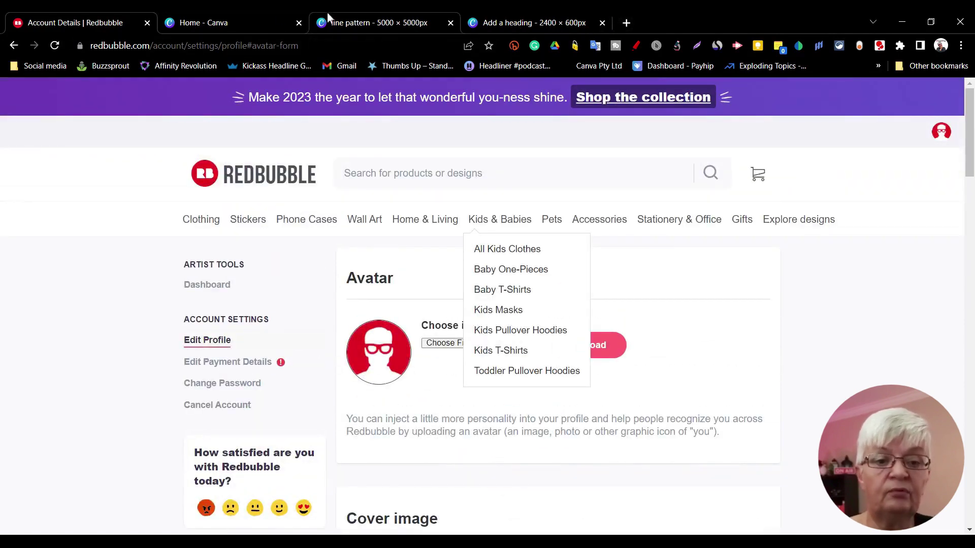
{"action": "left_click", "coordinate": [256, 20]}
Create a new custom-size Canva design of 1000 × 1000 px.
{"action": "scroll", "coordinate": [456, 202], "scroll_direction": "up", "scroll_amount": 4}
{"action": "scroll", "coordinate": [455, 201], "scroll_direction": "up", "scroll_amount": 2}
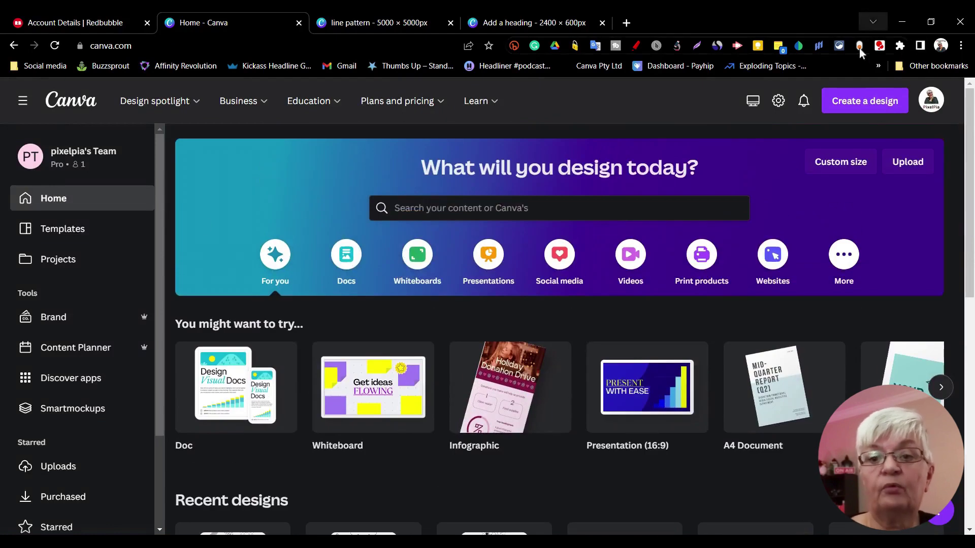
{"action": "left_click", "coordinate": [882, 103]}
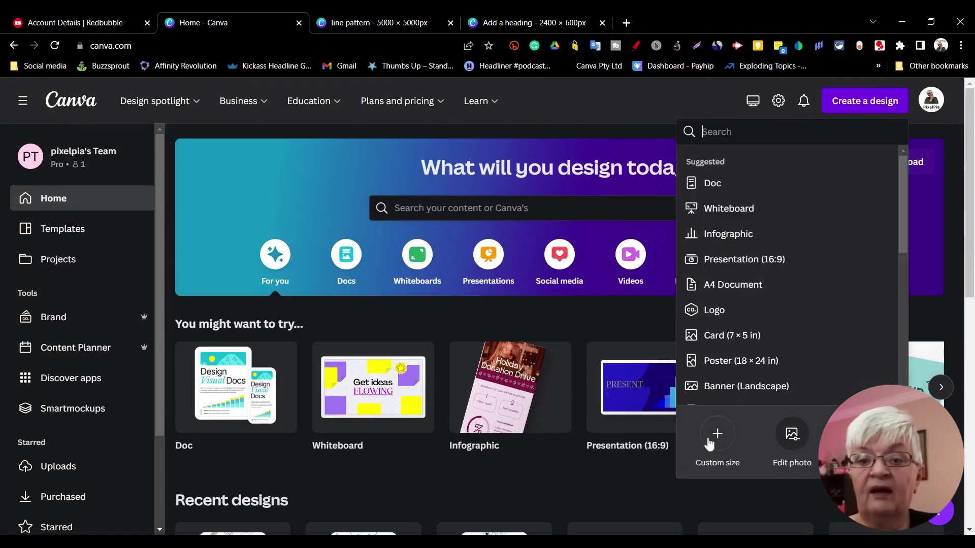
{"action": "left_click", "coordinate": [722, 440]}
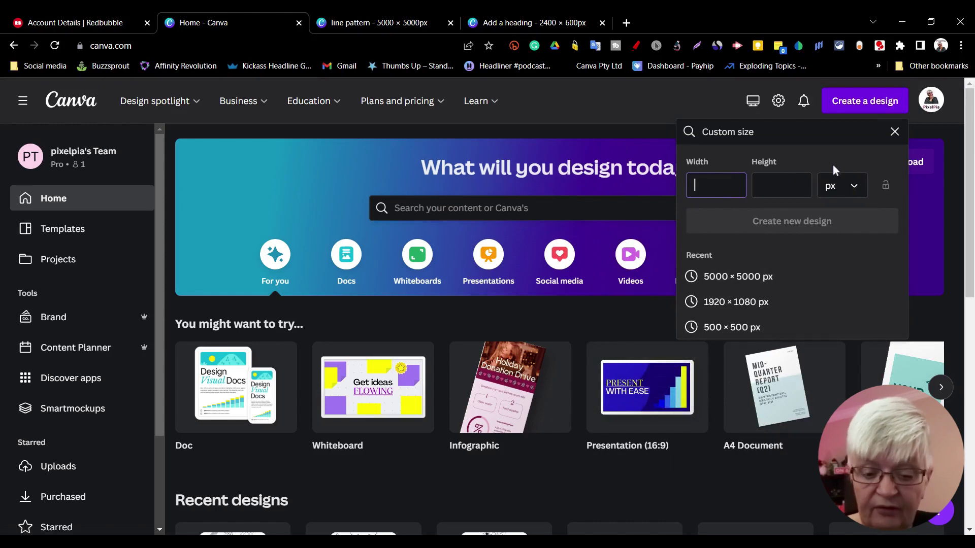
{"action": "type", "text": "1000"}
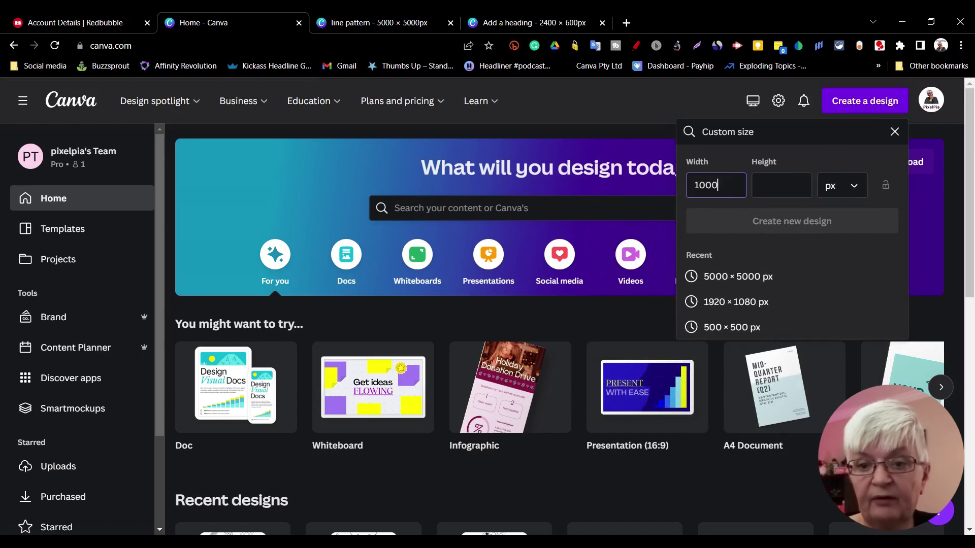
{"action": "key", "text": "Tab"}
{"action": "type", "text": "1000"}
{"action": "key", "text": "Return"}
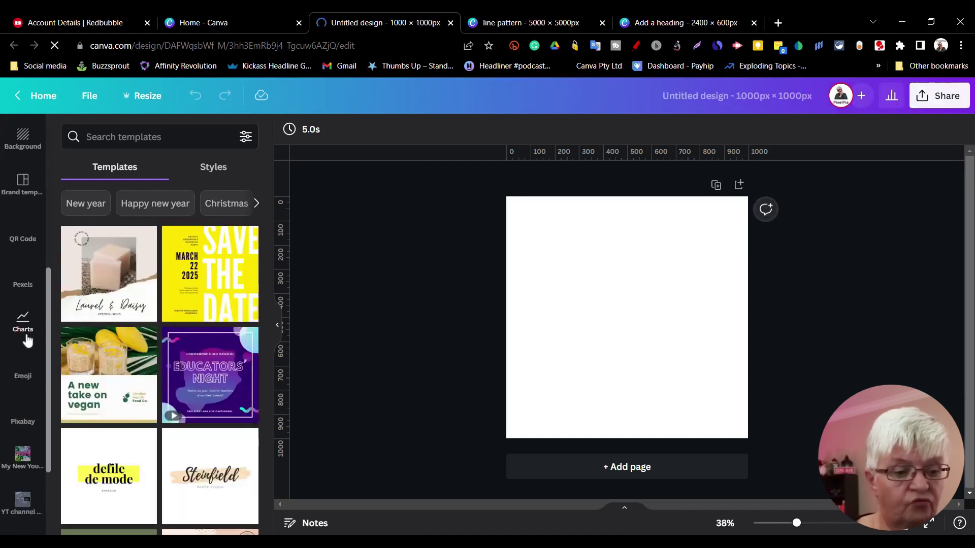
Place the teal-background portrait from the Canva for social media brand kit logos.
{"action": "scroll", "coordinate": [22, 416], "scroll_direction": "down", "scroll_amount": 3}
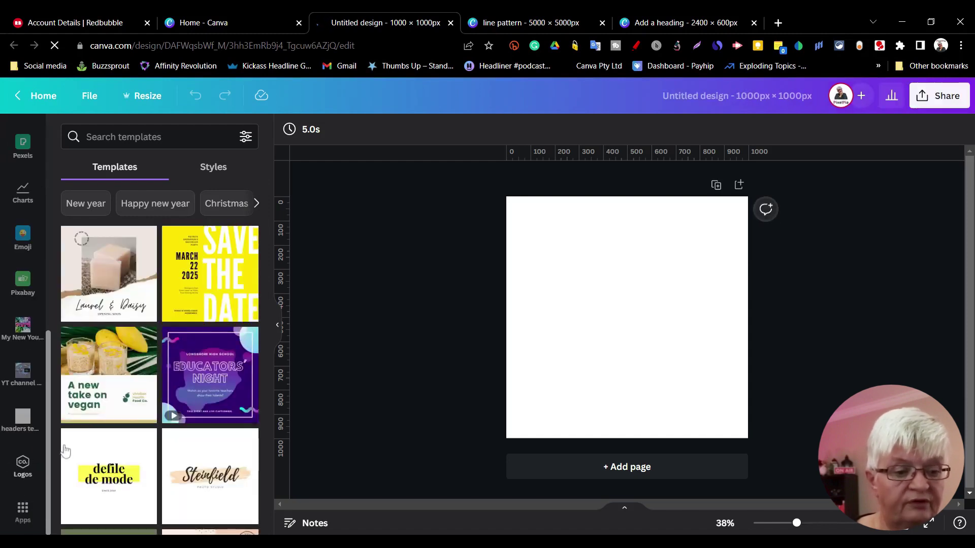
{"action": "left_click", "coordinate": [21, 468]}
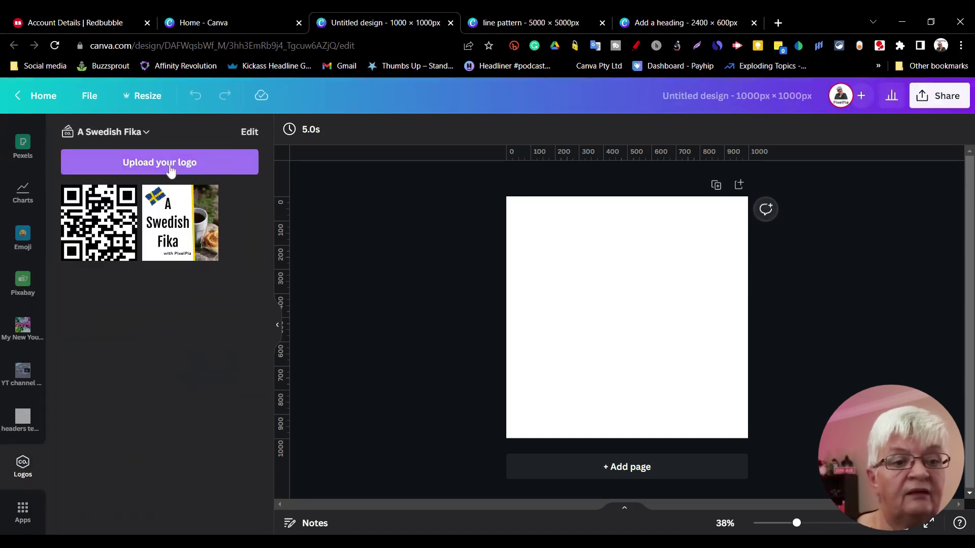
{"action": "left_click", "coordinate": [135, 132]}
{"action": "left_click", "coordinate": [150, 231]}
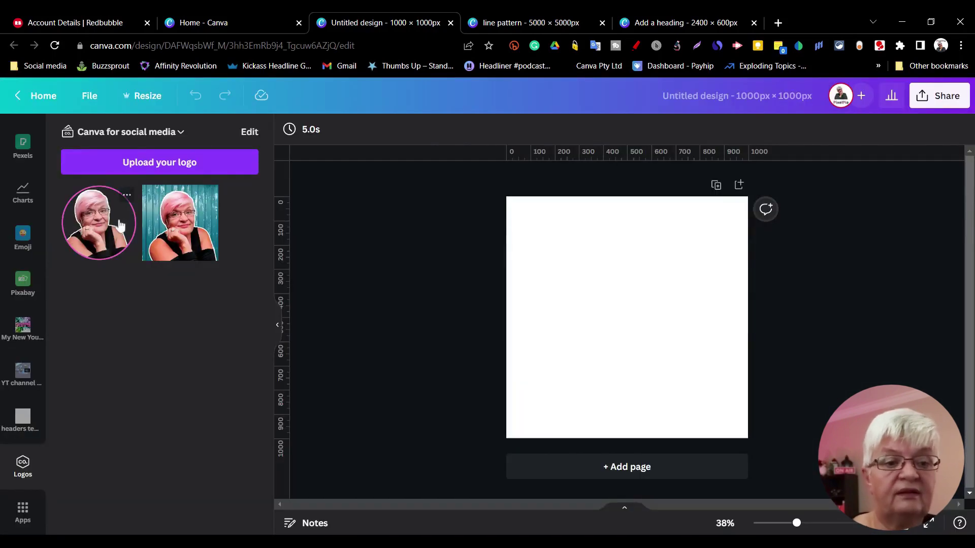
{"action": "left_click", "coordinate": [186, 236]}
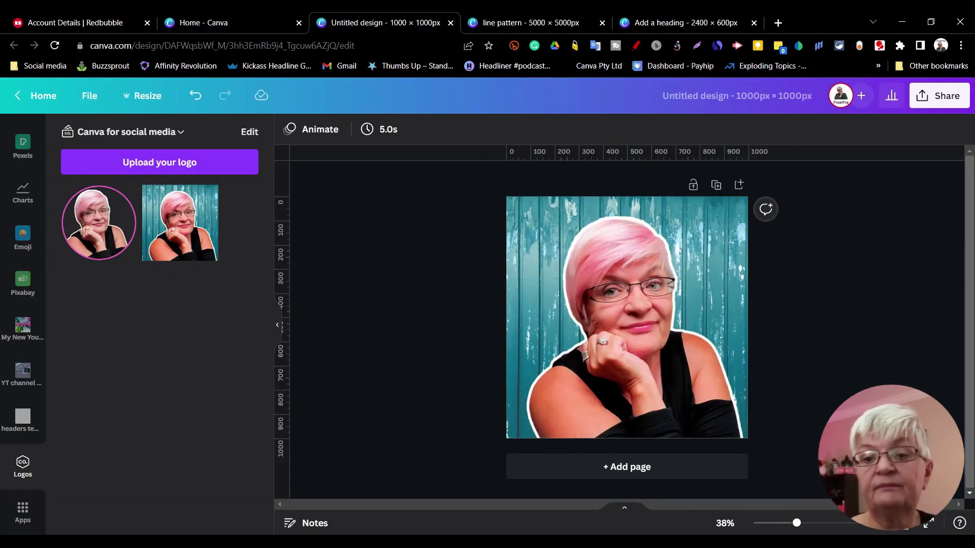
Download the design as a PNG.
{"action": "left_click", "coordinate": [947, 96]}
{"action": "left_click", "coordinate": [762, 398]}
{"action": "left_click", "coordinate": [831, 345]}
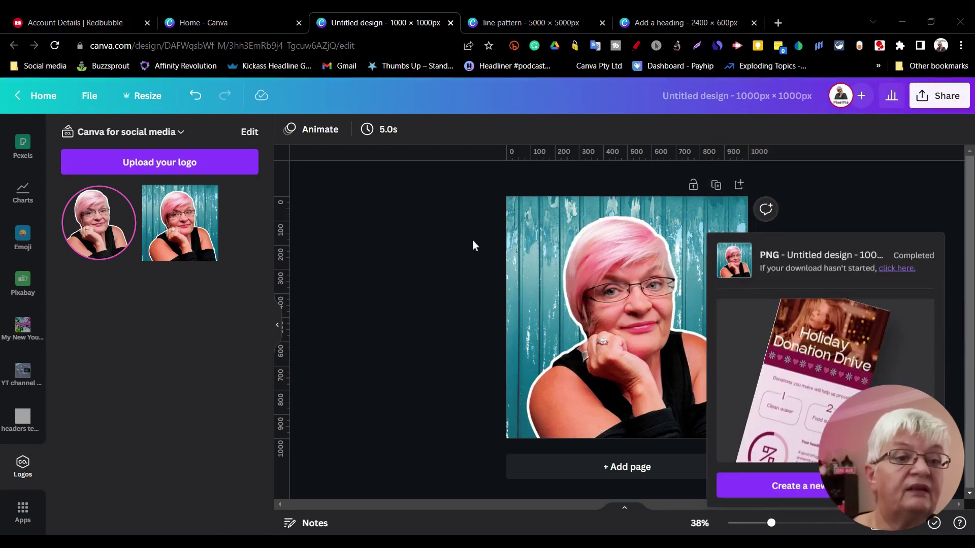
Confirm the banner design is 2400 × 600 px in Resize, then return to Redbubble settings.
{"action": "left_click", "coordinate": [691, 22]}
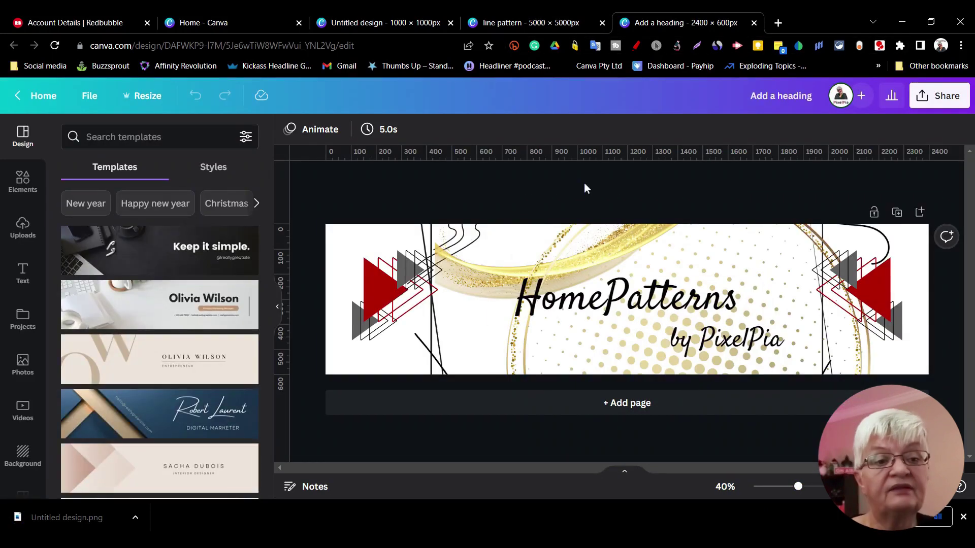
{"action": "left_click", "coordinate": [145, 97]}
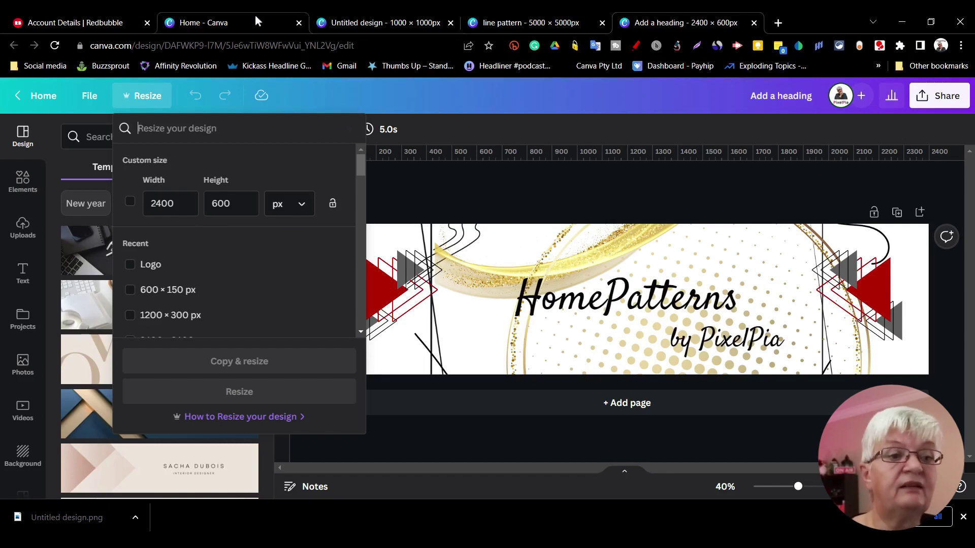
{"action": "left_click", "coordinate": [77, 21]}
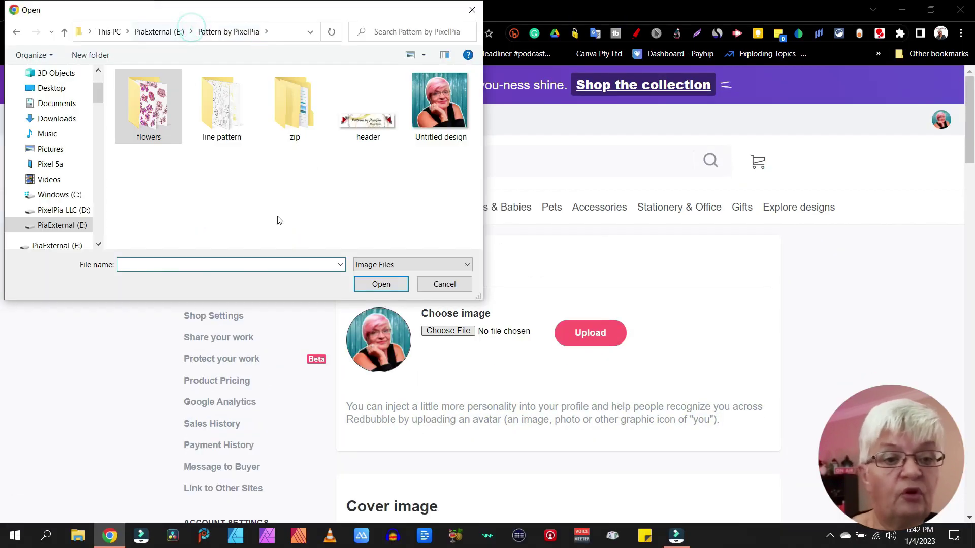
Upload the Untitled design image as the profile avatar.
{"action": "left_click", "coordinate": [438, 111]}
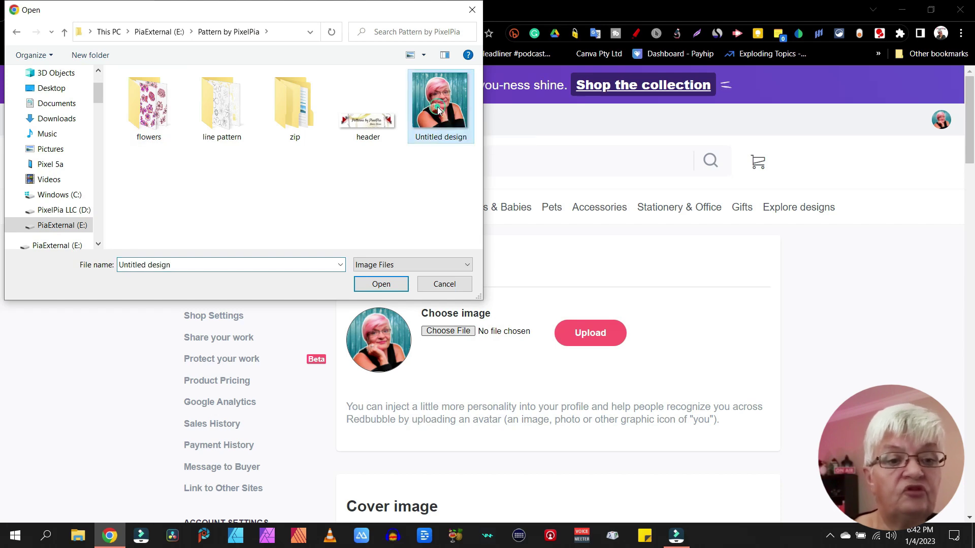
{"action": "left_click", "coordinate": [387, 290]}
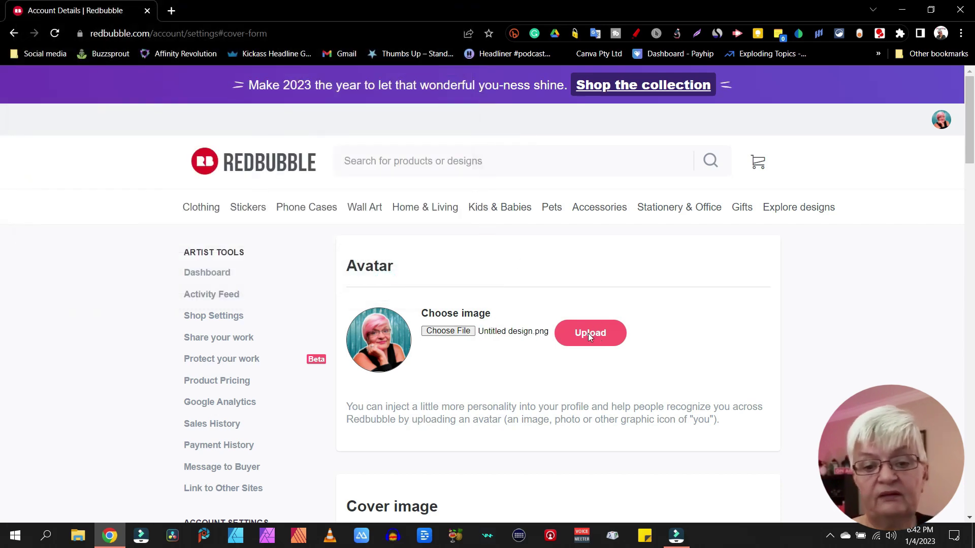
{"action": "left_click", "coordinate": [588, 333]}
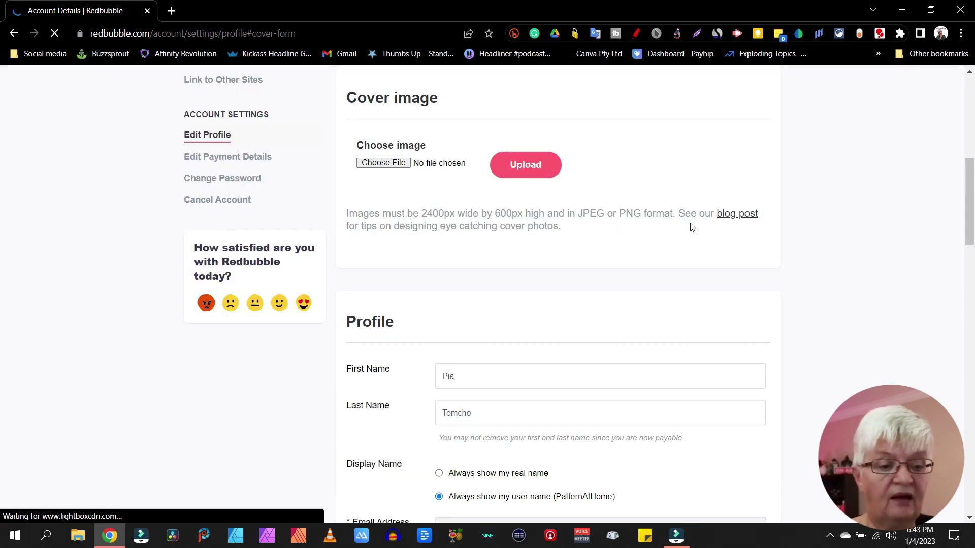
Upload header.png as the shop's cover image.
{"action": "left_click", "coordinate": [389, 165]}
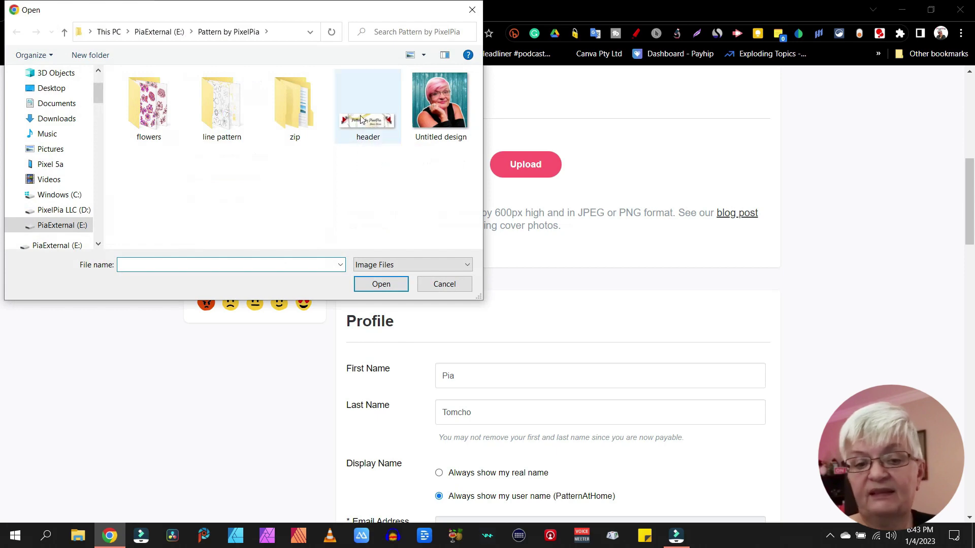
{"action": "left_click", "coordinate": [386, 127]}
{"action": "left_click", "coordinate": [389, 285]}
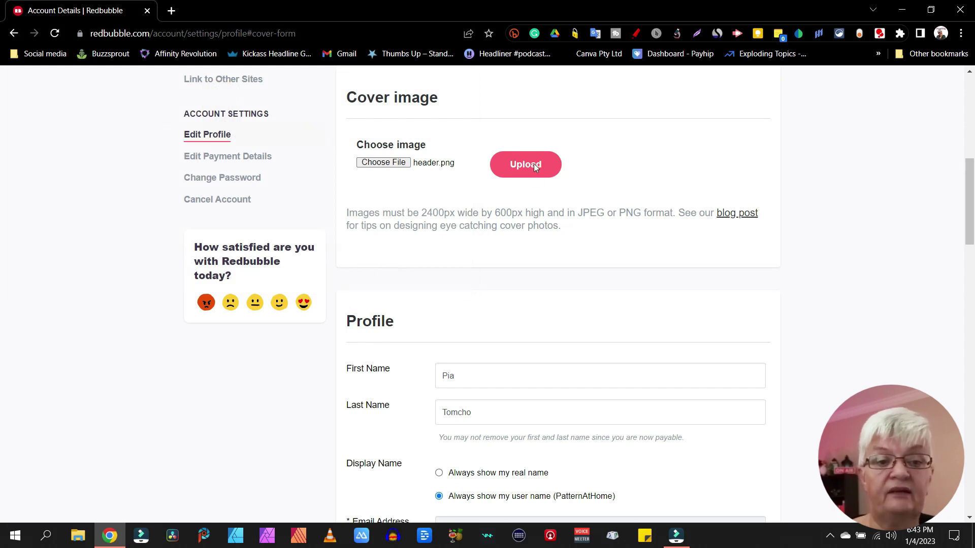
{"action": "left_click", "coordinate": [534, 166]}
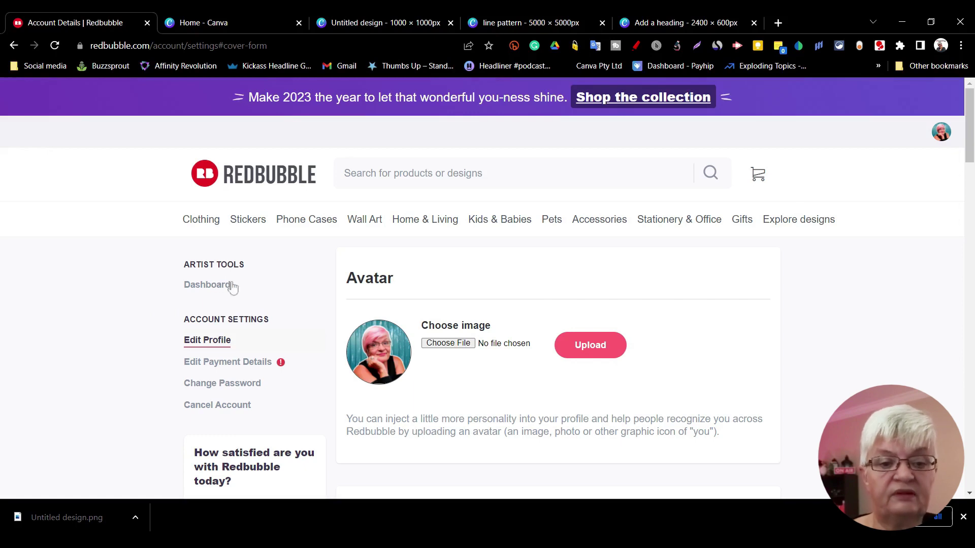
Check the dashboard setup steps, then open Add social links and scroll through the profile settings.
{"action": "left_click", "coordinate": [218, 287]}
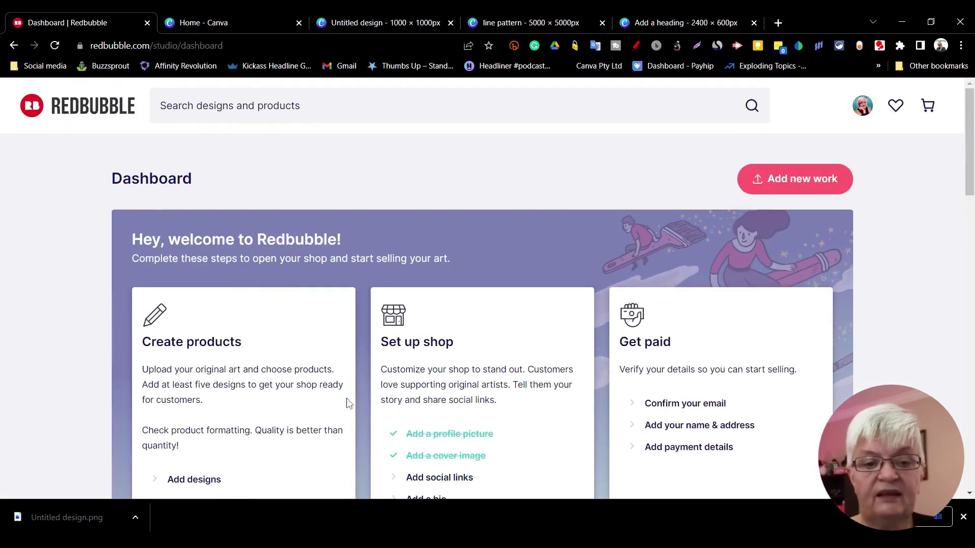
{"action": "scroll", "coordinate": [343, 305], "scroll_direction": "down", "scroll_amount": 3}
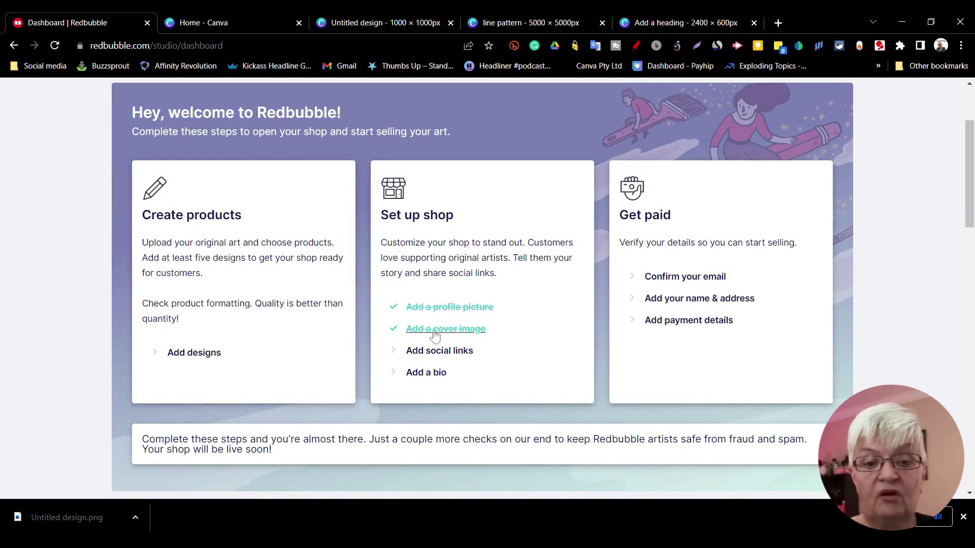
{"action": "left_click", "coordinate": [456, 356]}
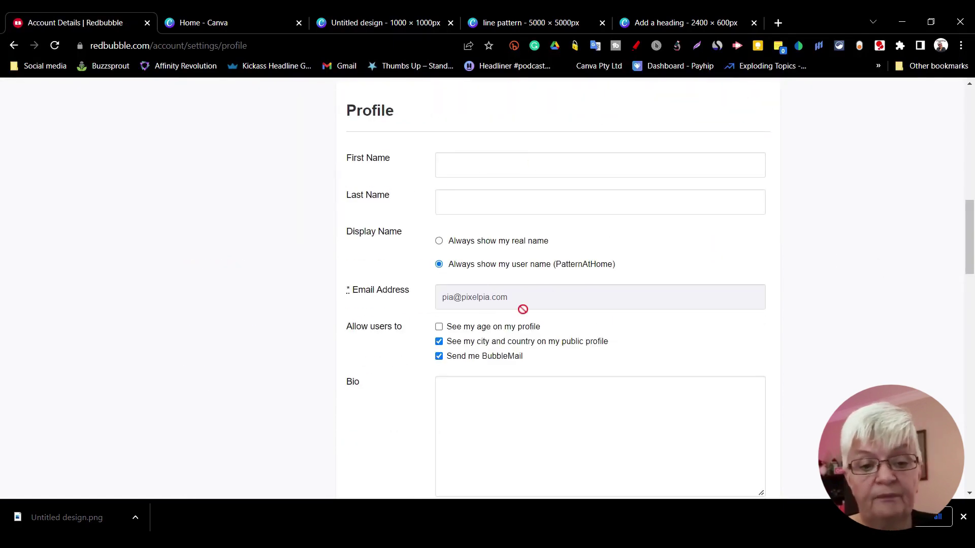
{"action": "scroll", "coordinate": [488, 318], "scroll_direction": "down", "scroll_amount": 10}
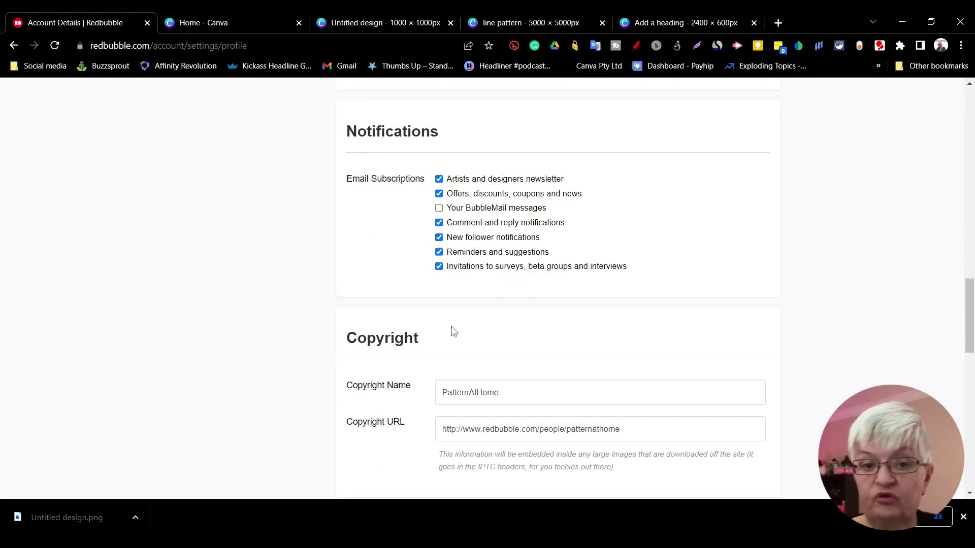
{"action": "scroll", "coordinate": [386, 147], "scroll_direction": "down", "scroll_amount": 6}
{"action": "scroll", "coordinate": [416, 235], "scroll_direction": "up", "scroll_amount": 3}
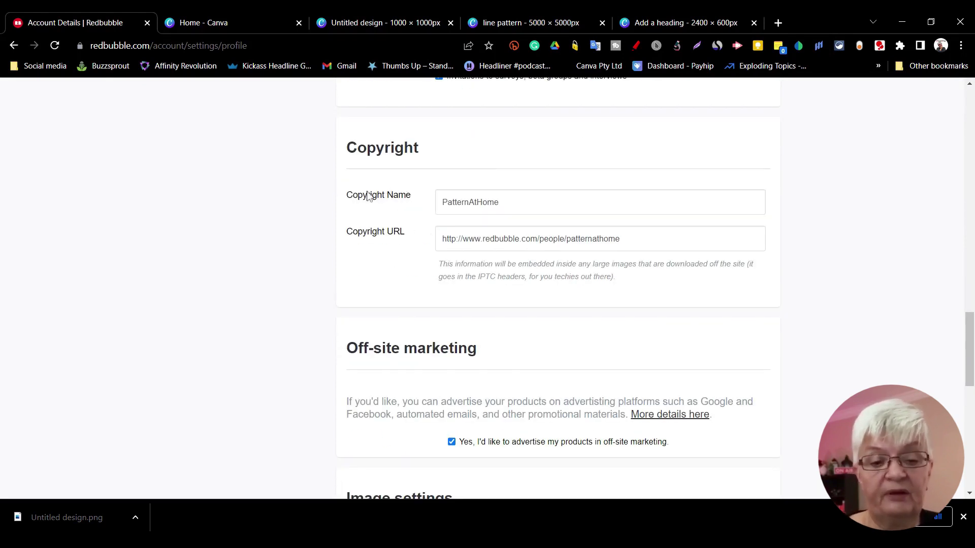
{"action": "scroll", "coordinate": [781, 203], "scroll_direction": "down", "scroll_amount": 1}
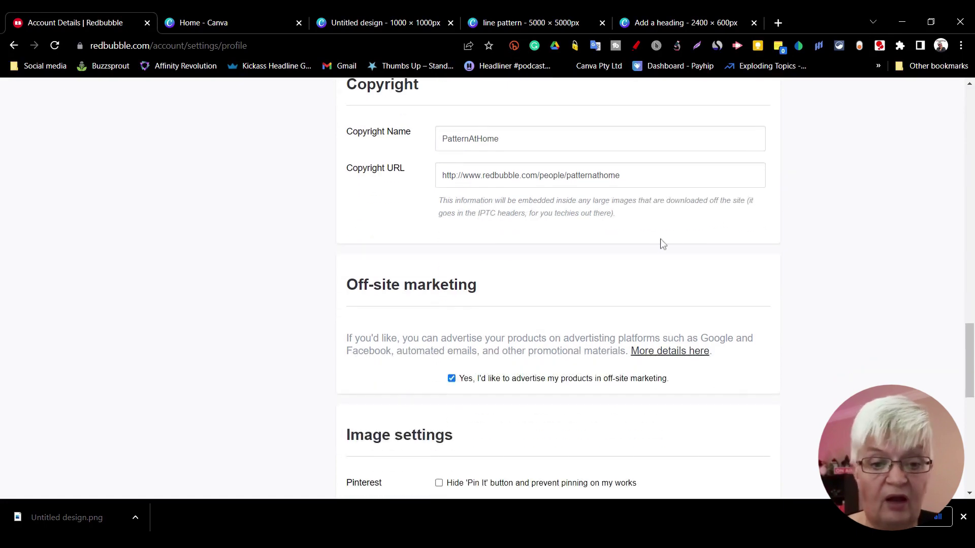
{"action": "scroll", "coordinate": [812, 227], "scroll_direction": "down", "scroll_amount": 5}
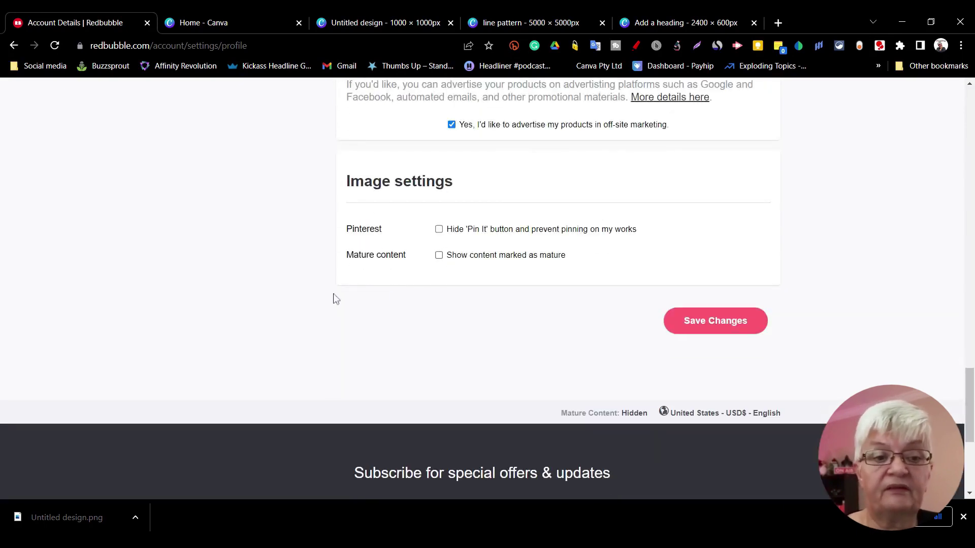
Open Edit Payment Details and look over the payment form.
{"action": "scroll", "coordinate": [516, 239], "scroll_direction": "up", "scroll_amount": 5}
{"action": "scroll", "coordinate": [407, 305], "scroll_direction": "up", "scroll_amount": 10}
{"action": "left_click", "coordinate": [315, 350]}
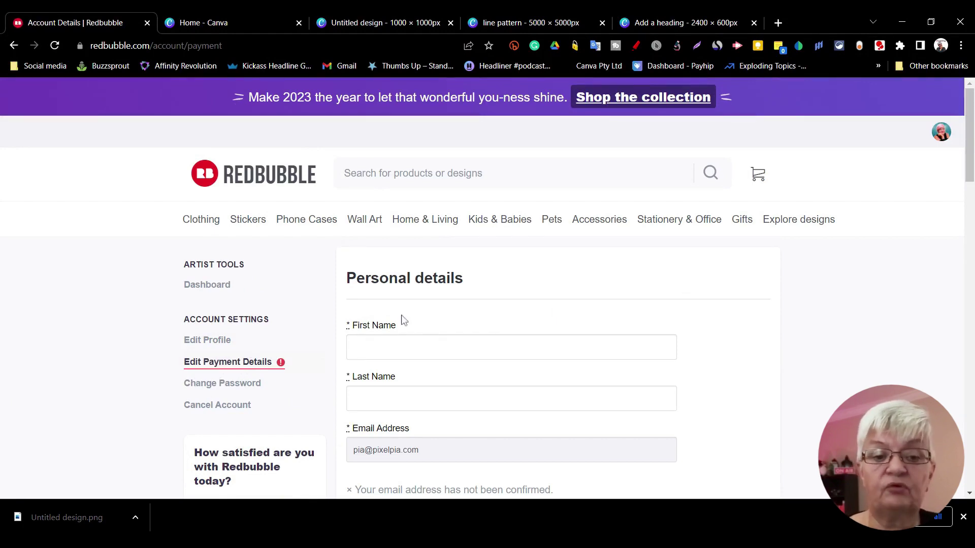
{"action": "scroll", "coordinate": [552, 317], "scroll_direction": "down", "scroll_amount": 2}
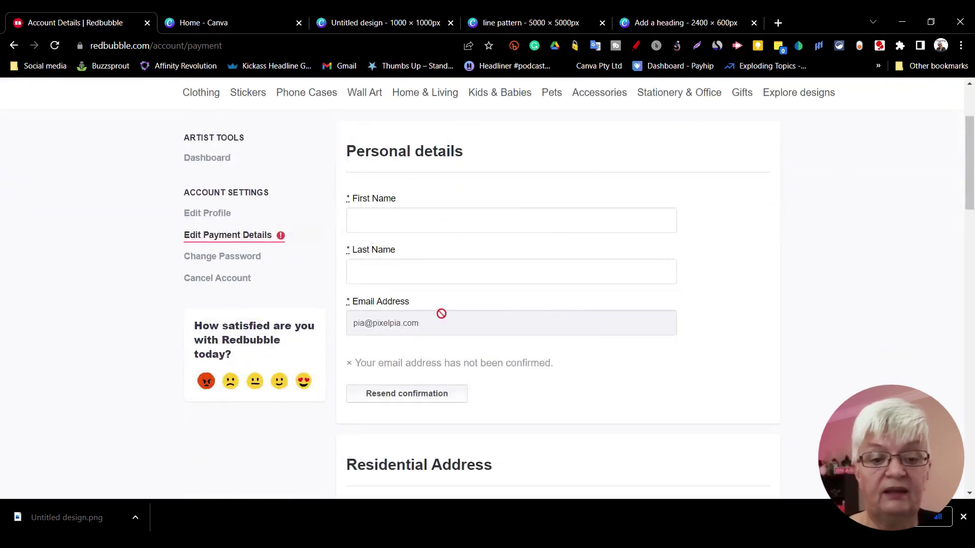
{"action": "scroll", "coordinate": [415, 319], "scroll_direction": "down", "scroll_amount": 5}
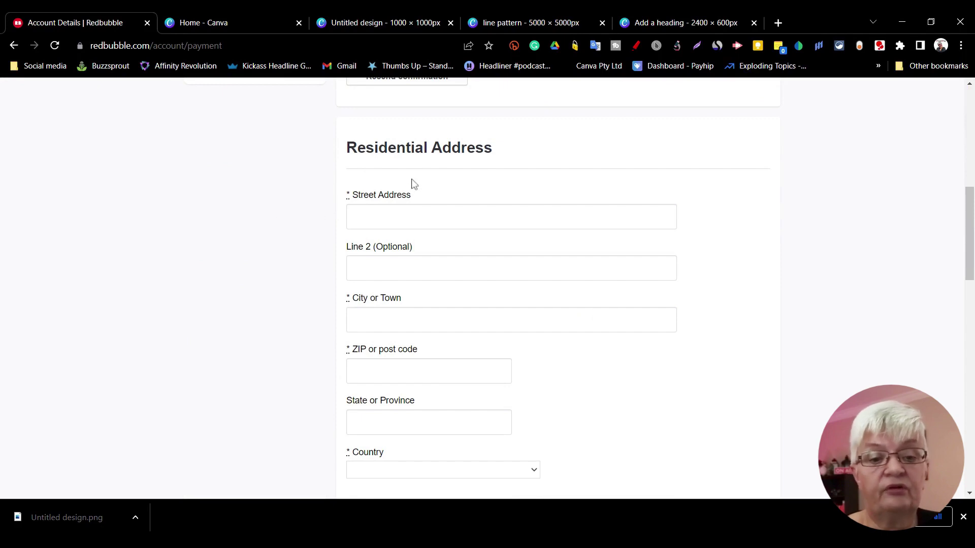
{"action": "scroll", "coordinate": [677, 245], "scroll_direction": "down", "scroll_amount": 10}
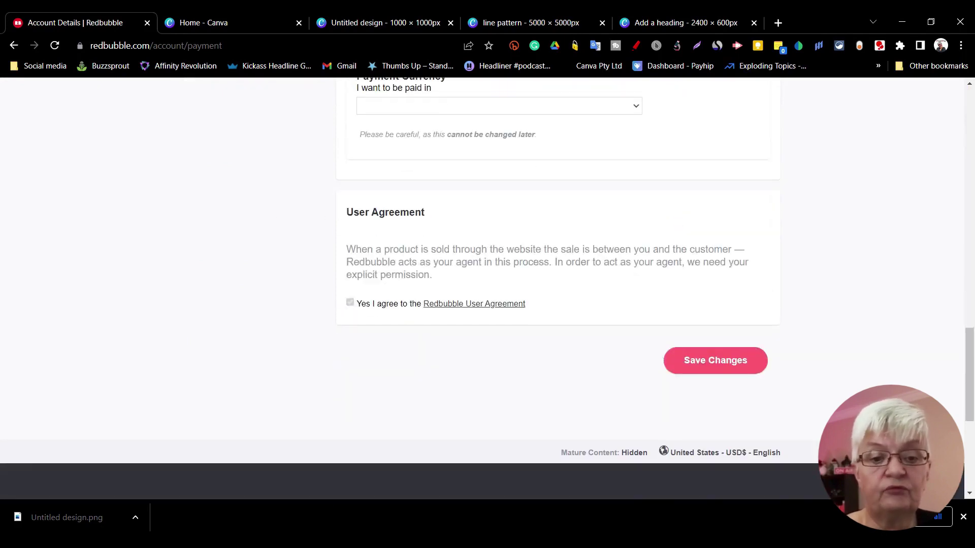
{"action": "scroll", "coordinate": [322, 266], "scroll_direction": "up", "scroll_amount": 1}
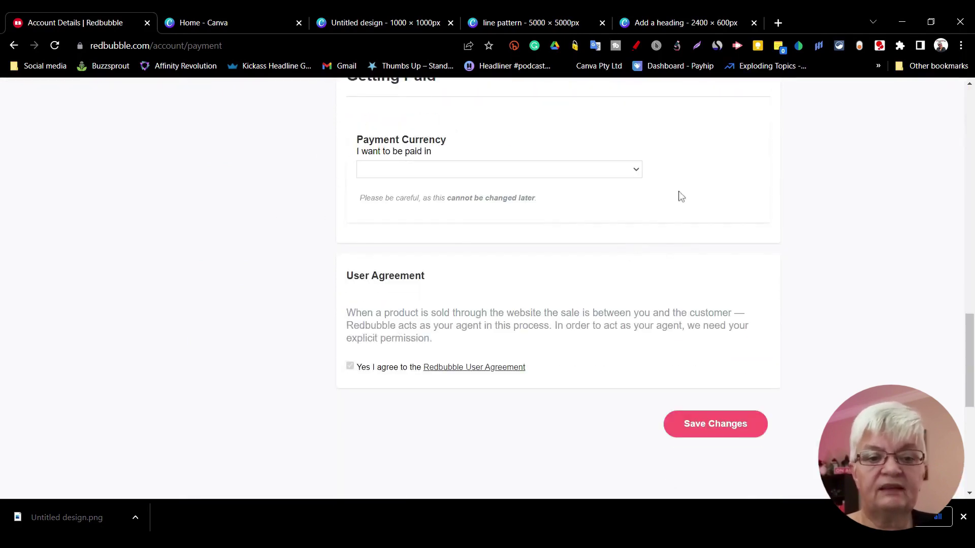
{"action": "scroll", "coordinate": [682, 197], "scroll_direction": "up", "scroll_amount": 2}
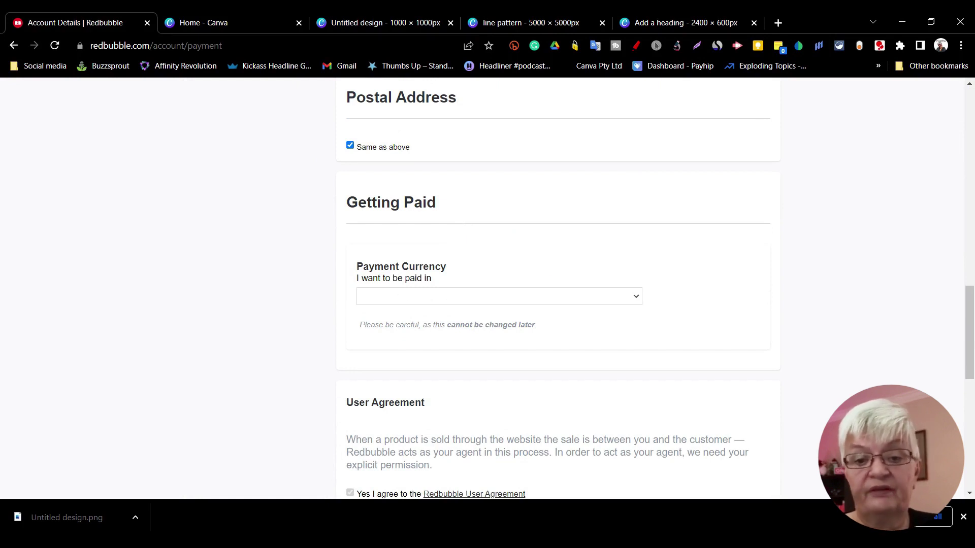
Choose USD - PayPal or ACH Bank Transfer with deposit to a verified PayPal account, then verify it.
{"action": "left_click", "coordinate": [516, 295]}
{"action": "left_click", "coordinate": [650, 331]}
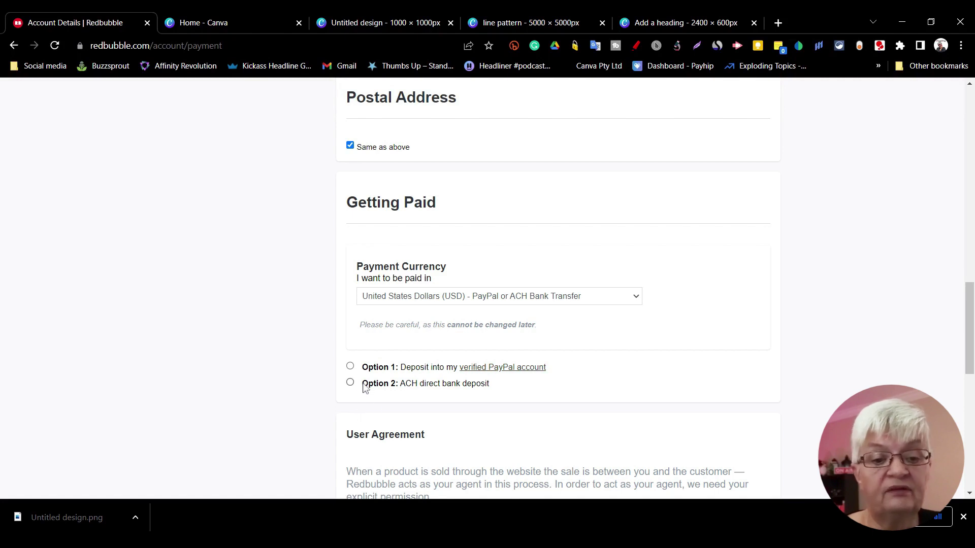
{"action": "left_click", "coordinate": [350, 366]}
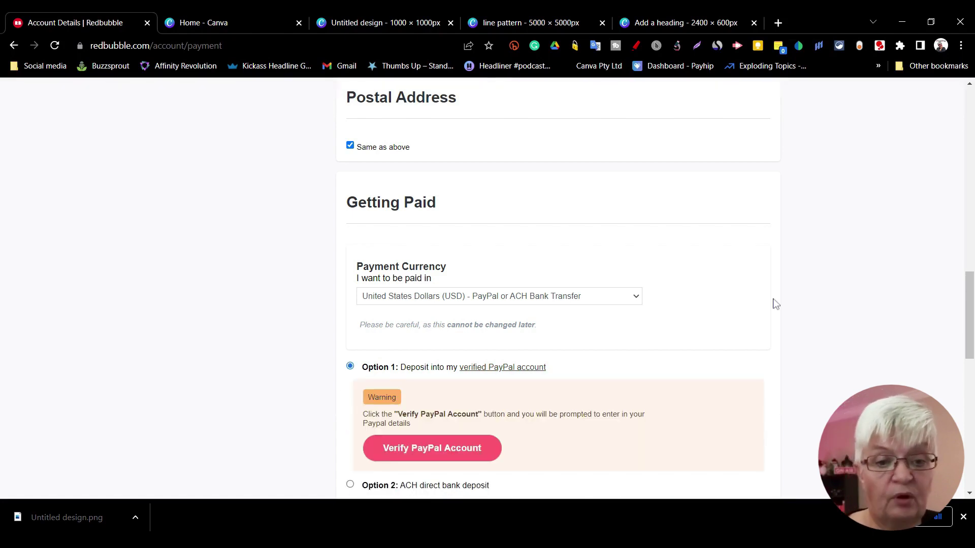
{"action": "scroll", "coordinate": [206, 345], "scroll_direction": "up", "scroll_amount": 15}
{"action": "left_click", "coordinate": [206, 343]}
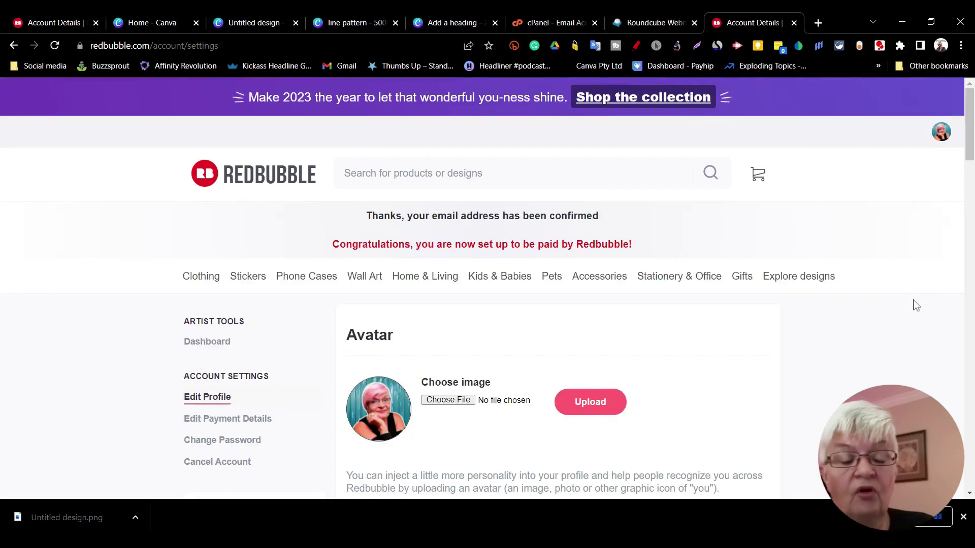
Scroll through the payment details page to review the confirmed email and saved details.
{"action": "scroll", "coordinate": [629, 239], "scroll_direction": "down", "scroll_amount": 5}
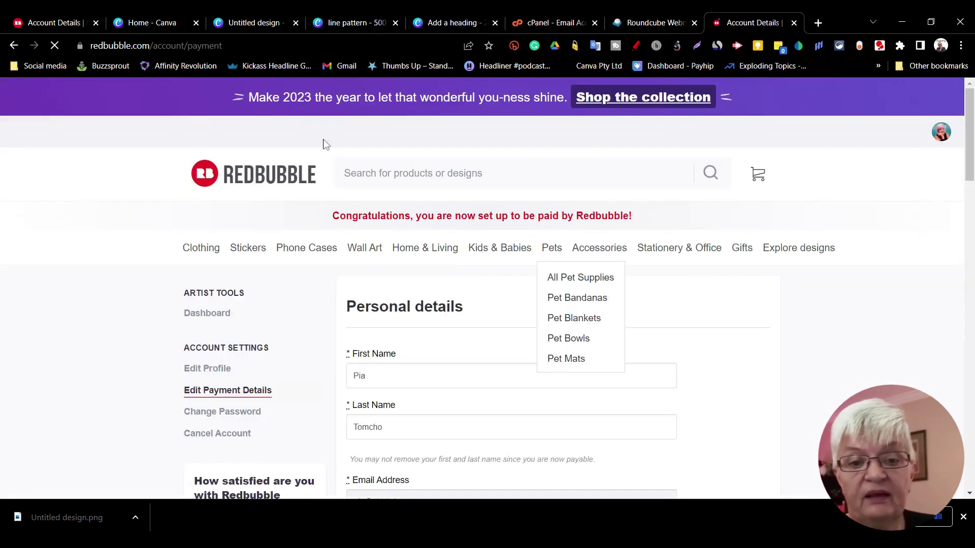
{"action": "scroll", "coordinate": [846, 328], "scroll_direction": "down", "scroll_amount": 5}
{"action": "scroll", "coordinate": [790, 291], "scroll_direction": "down", "scroll_amount": 15}
{"action": "scroll", "coordinate": [790, 315], "scroll_direction": "up", "scroll_amount": 10}
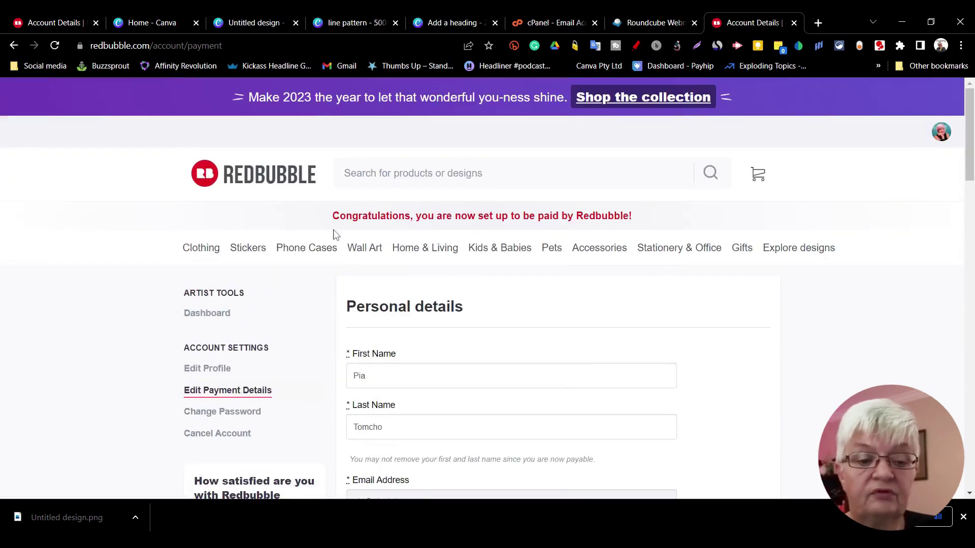
{"action": "scroll", "coordinate": [277, 212], "scroll_direction": "down", "scroll_amount": 5}
Open Edit Profile, scroll through its sections, and put the cursor in the Bio box.
{"action": "left_click", "coordinate": [223, 116]}
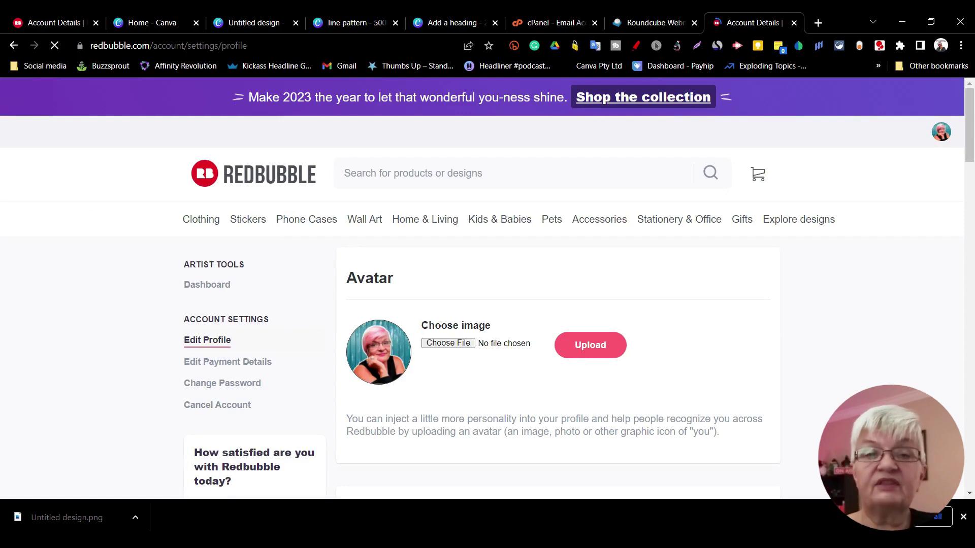
{"action": "scroll", "coordinate": [892, 233], "scroll_direction": "down", "scroll_amount": 10}
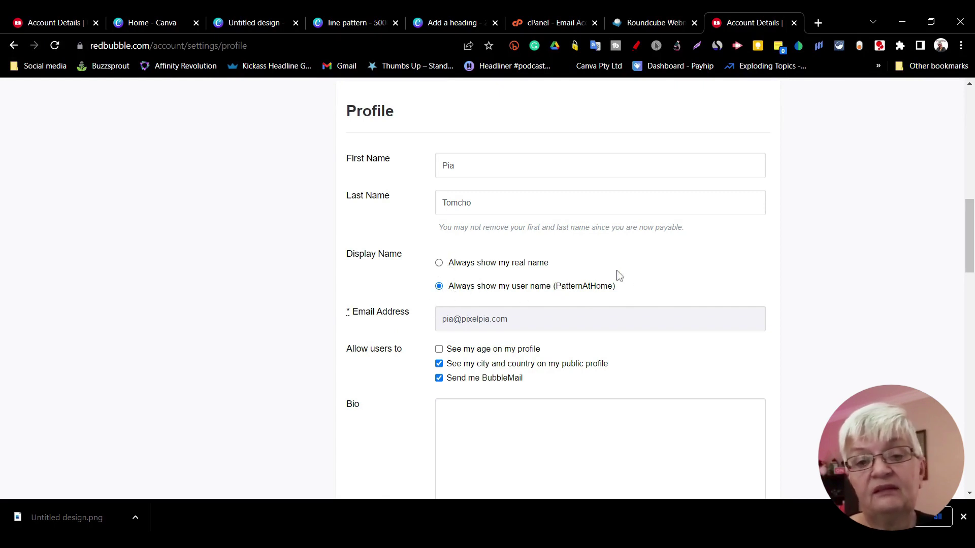
{"action": "scroll", "coordinate": [668, 240], "scroll_direction": "up", "scroll_amount": 3}
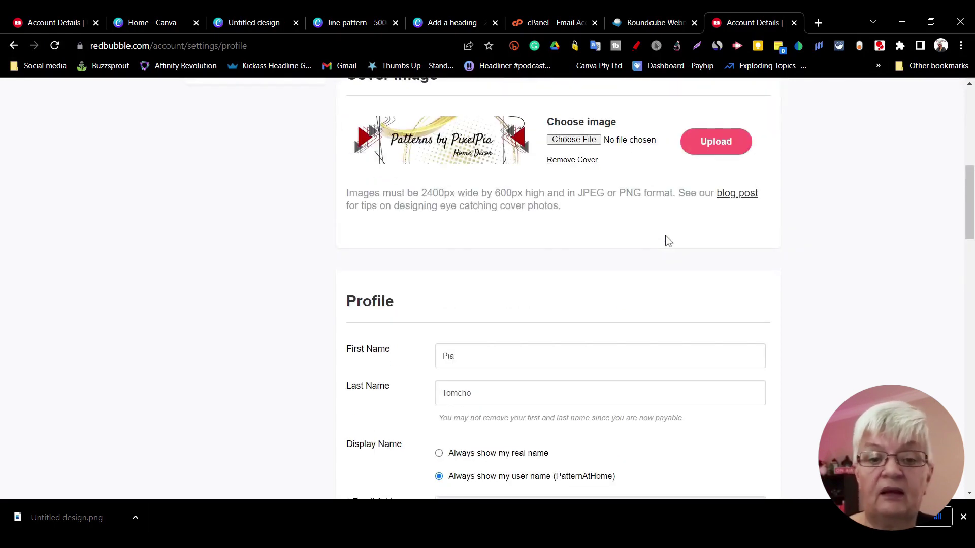
{"action": "scroll", "coordinate": [668, 241], "scroll_direction": "down", "scroll_amount": 5}
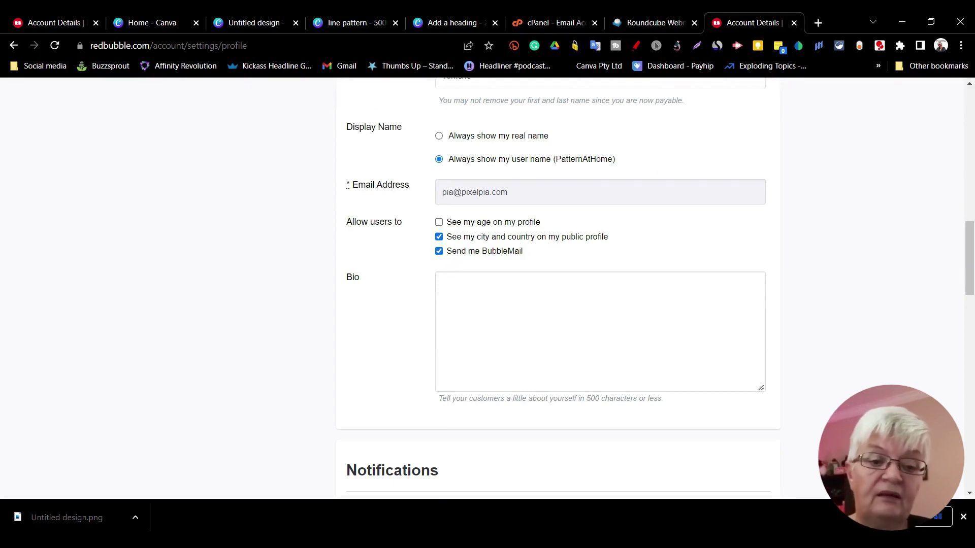
{"action": "left_click", "coordinate": [439, 280]}
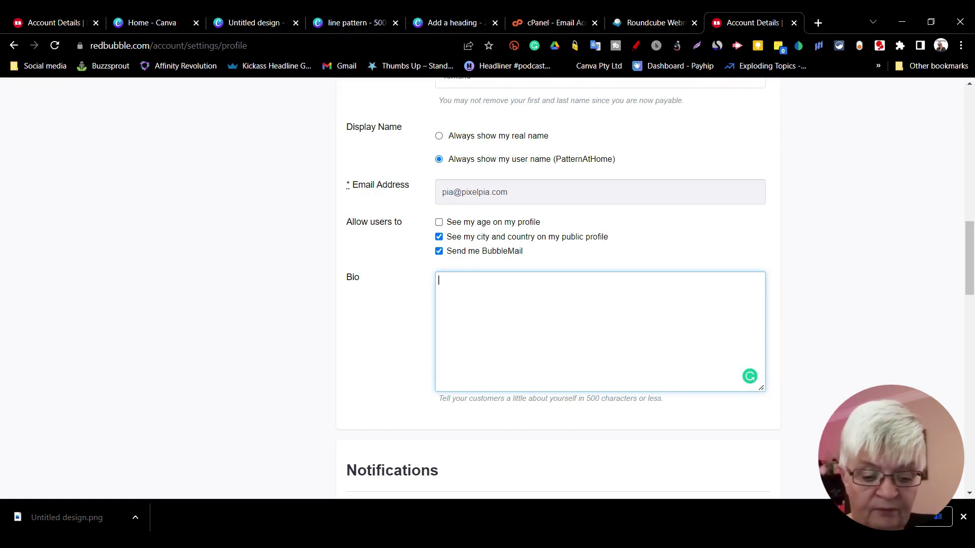
{"action": "scroll", "coordinate": [477, 163], "scroll_direction": "down", "scroll_amount": 6}
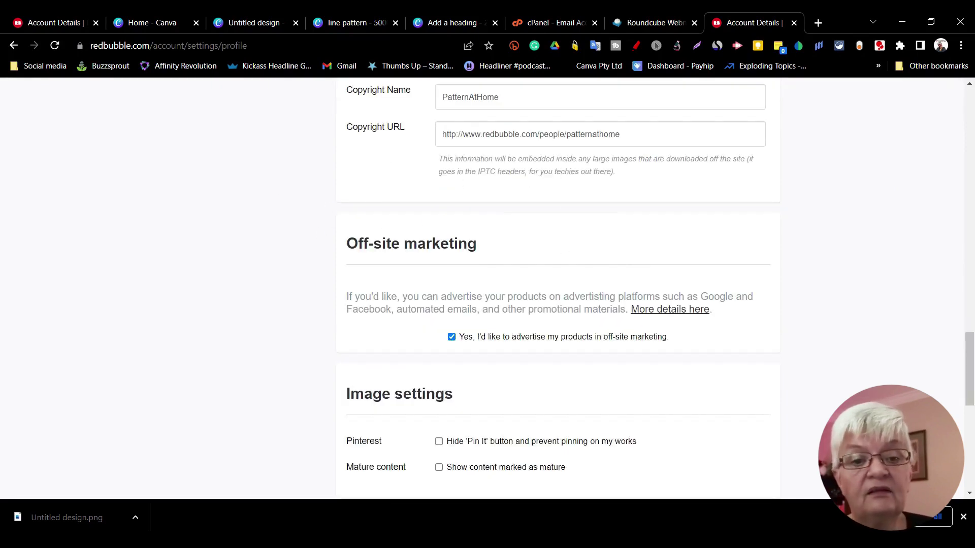
Replace the copyright name with 'PixelPia' and save the profile changes.
{"action": "scroll", "coordinate": [686, 157], "scroll_direction": "up", "scroll_amount": 4}
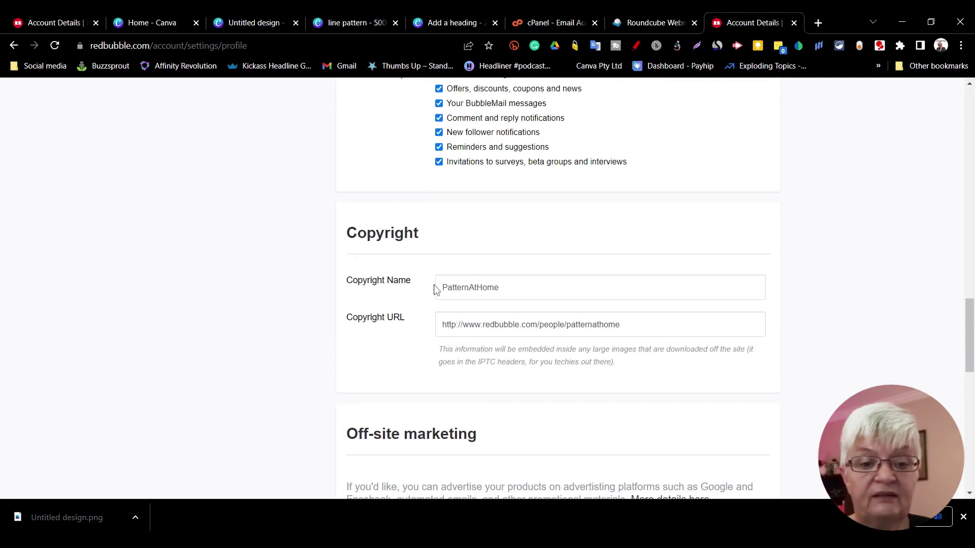
{"action": "left_click", "coordinate": [499, 287]}
{"action": "left_click_drag", "start_coordinate": [499, 287], "coordinate": [354, 295]}
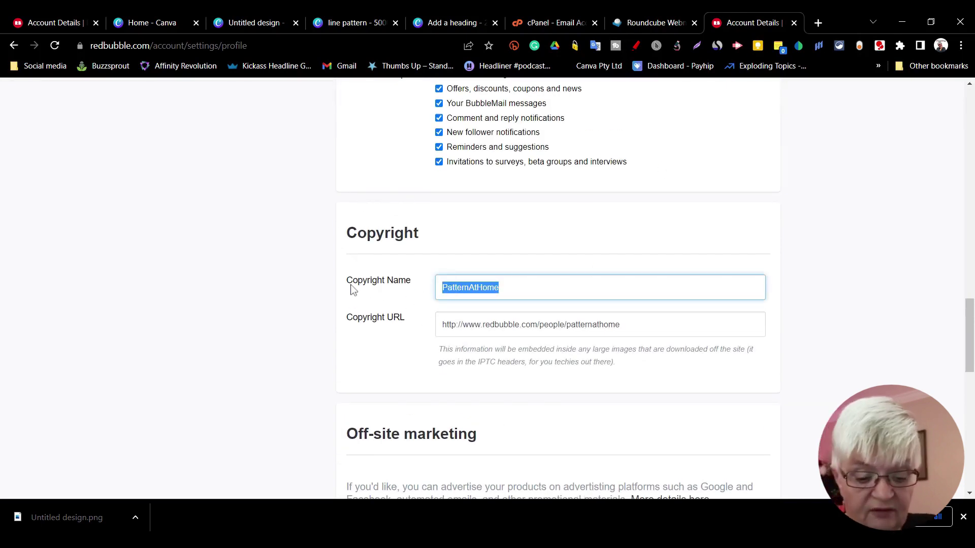
{"action": "type", "text": "Pi"}
{"action": "type", "text": "xelPia"}
{"action": "key", "text": "Tab"}
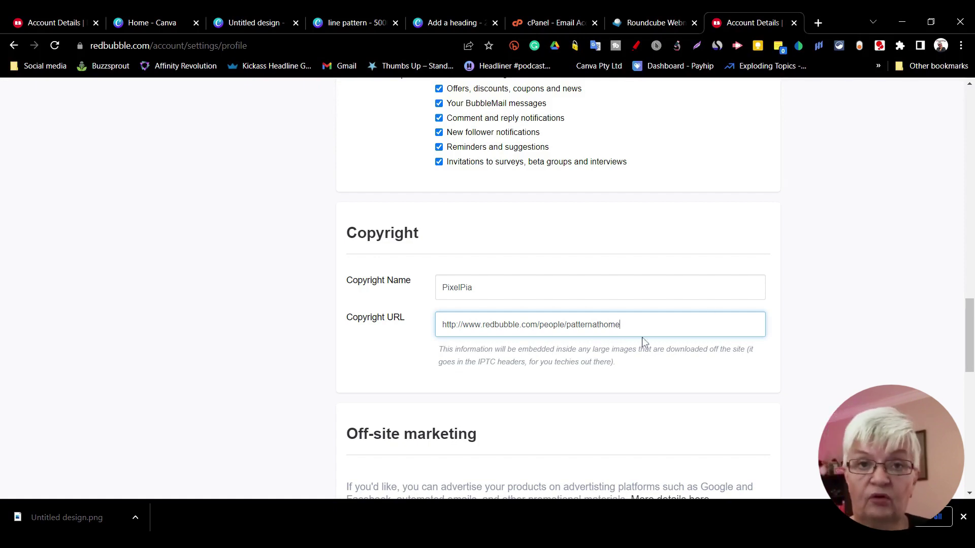
{"action": "scroll", "coordinate": [642, 340], "scroll_direction": "up", "scroll_amount": 2}
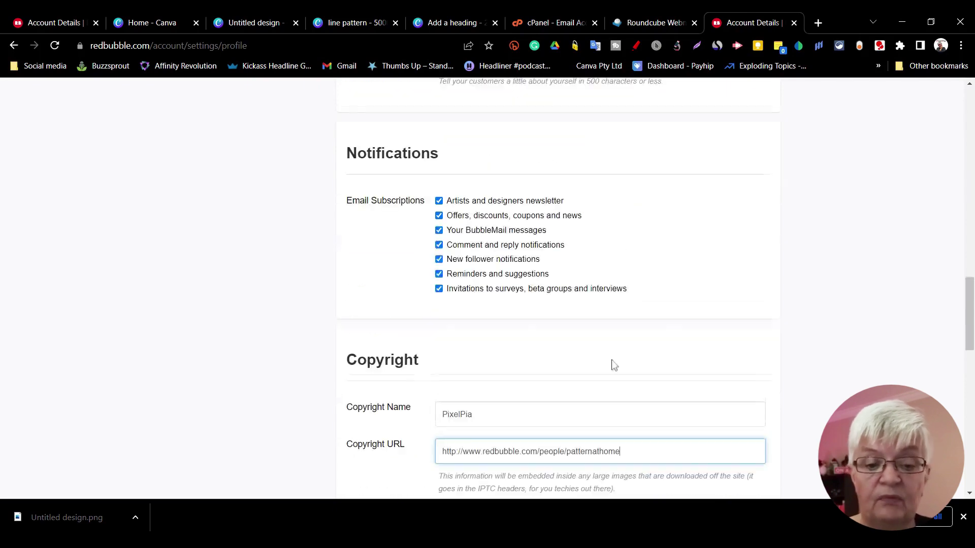
{"action": "scroll", "coordinate": [611, 363], "scroll_direction": "down", "scroll_amount": 7}
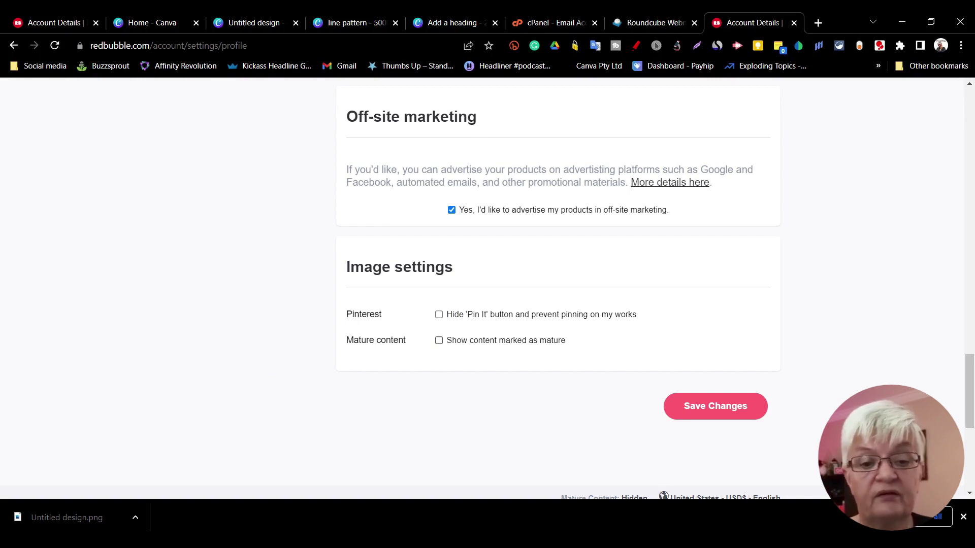
{"action": "left_click", "coordinate": [720, 409]}
{"action": "scroll", "coordinate": [819, 249], "scroll_direction": "down", "scroll_amount": 3}
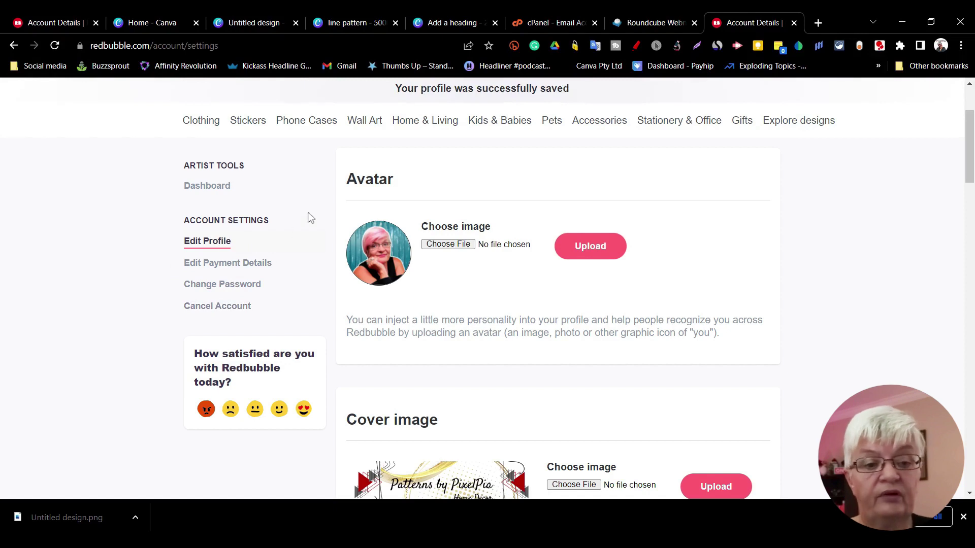
{"action": "scroll", "coordinate": [312, 217], "scroll_direction": "up", "scroll_amount": 3}
From the dashboard setup checklist, open Add social links in a new tab and switch to it.
{"action": "left_click", "coordinate": [221, 317]}
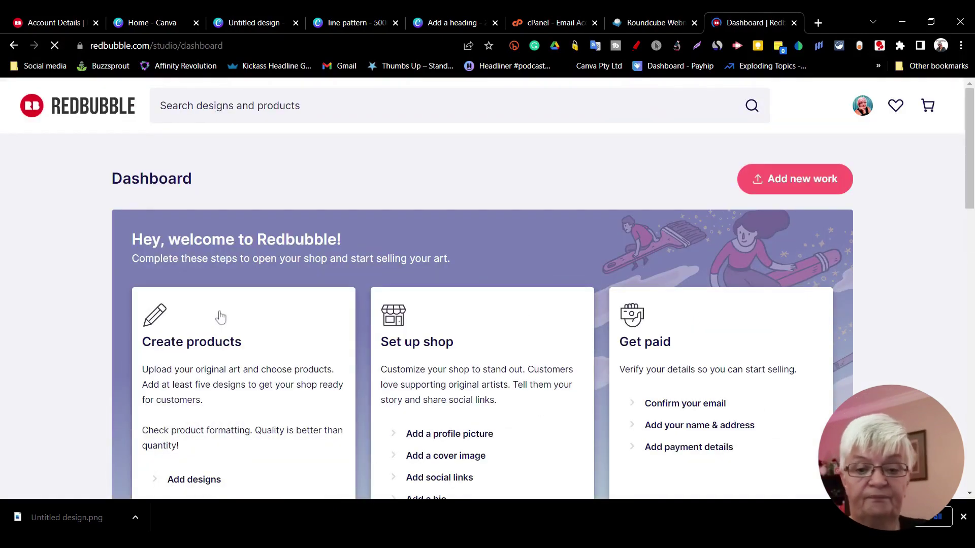
{"action": "scroll", "coordinate": [220, 318], "scroll_direction": "down", "scroll_amount": 5}
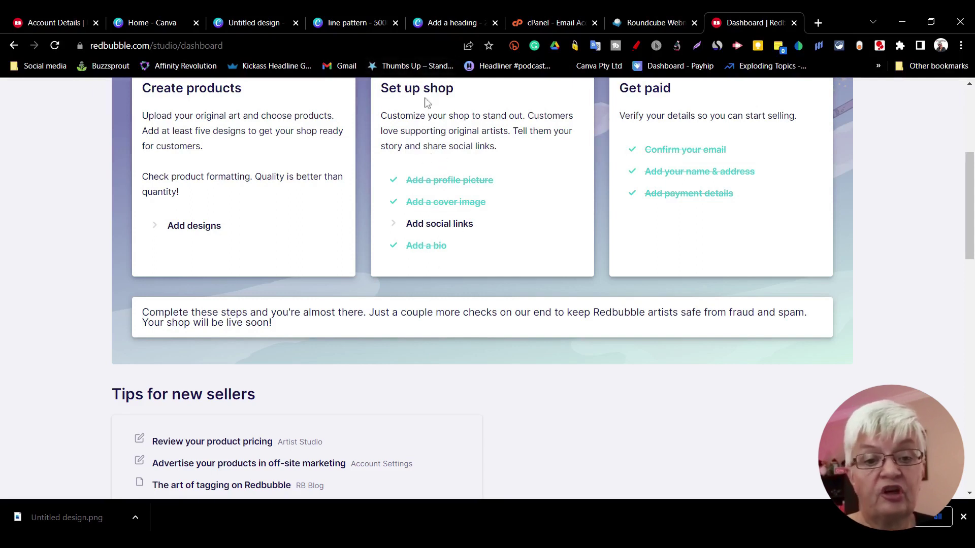
{"action": "middle_click", "coordinate": [460, 231]}
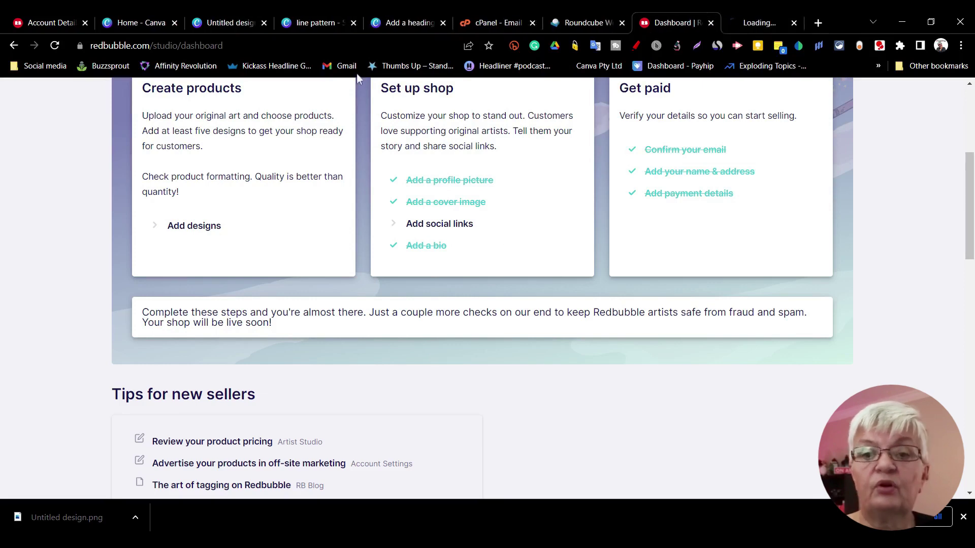
{"action": "left_click", "coordinate": [775, 14]}
Look over the Link to Other Sites page, then close the settings window to reveal the PatternAtHome shop.
{"action": "scroll", "coordinate": [559, 203], "scroll_direction": "down", "scroll_amount": 5}
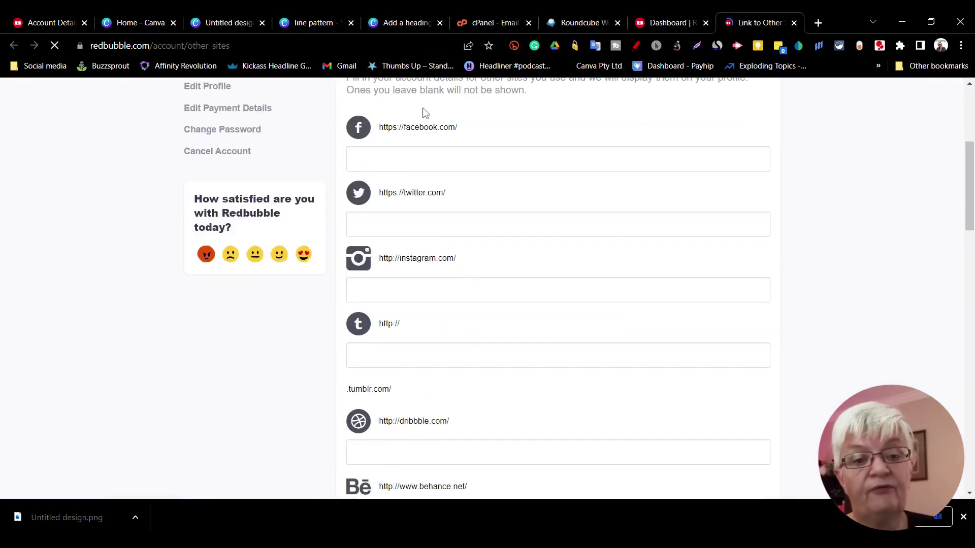
{"action": "scroll", "coordinate": [675, 163], "scroll_direction": "down", "scroll_amount": 8}
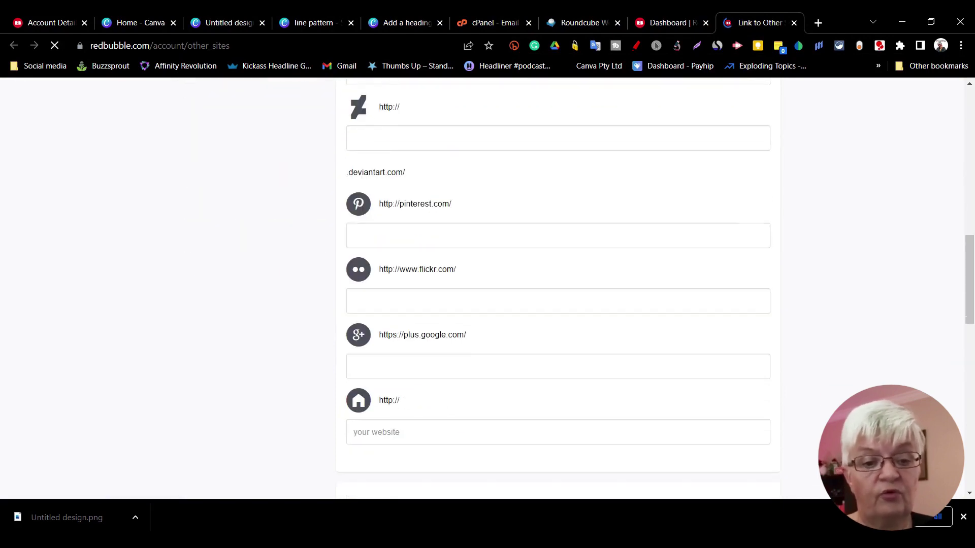
{"action": "scroll", "coordinate": [675, 163], "scroll_direction": "down", "scroll_amount": 10}
{"action": "scroll", "coordinate": [675, 163], "scroll_direction": "up", "scroll_amount": 18}
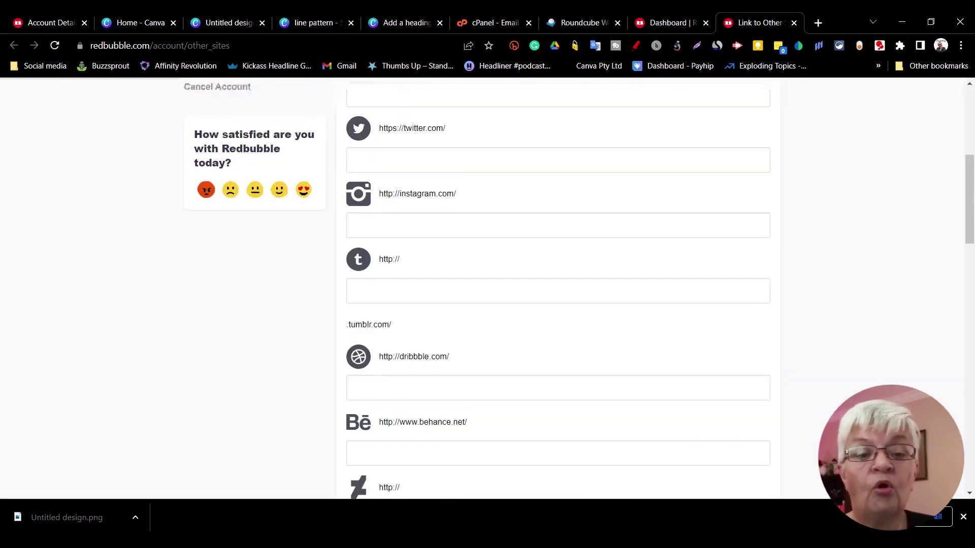
{"action": "scroll", "coordinate": [561, 349], "scroll_direction": "up", "scroll_amount": 6}
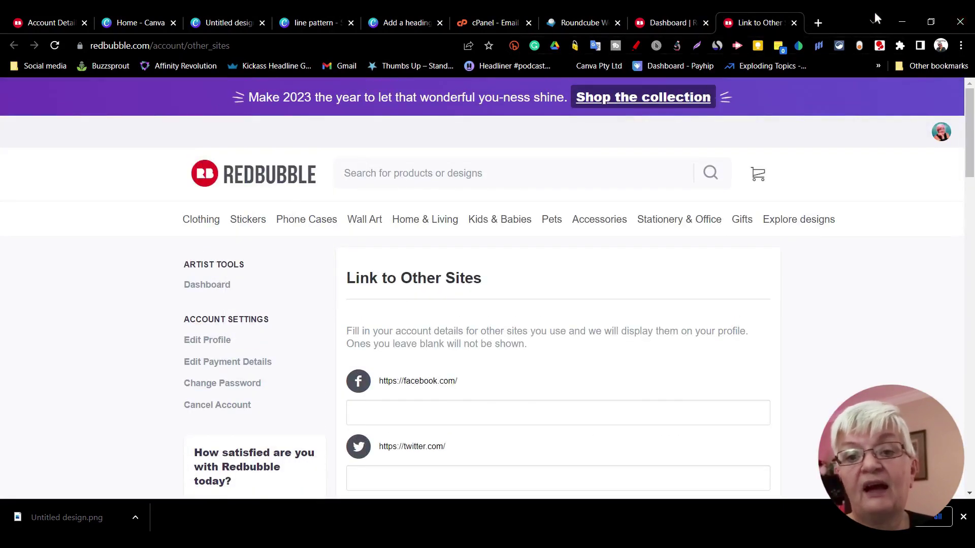
{"action": "left_click", "coordinate": [959, 22]}
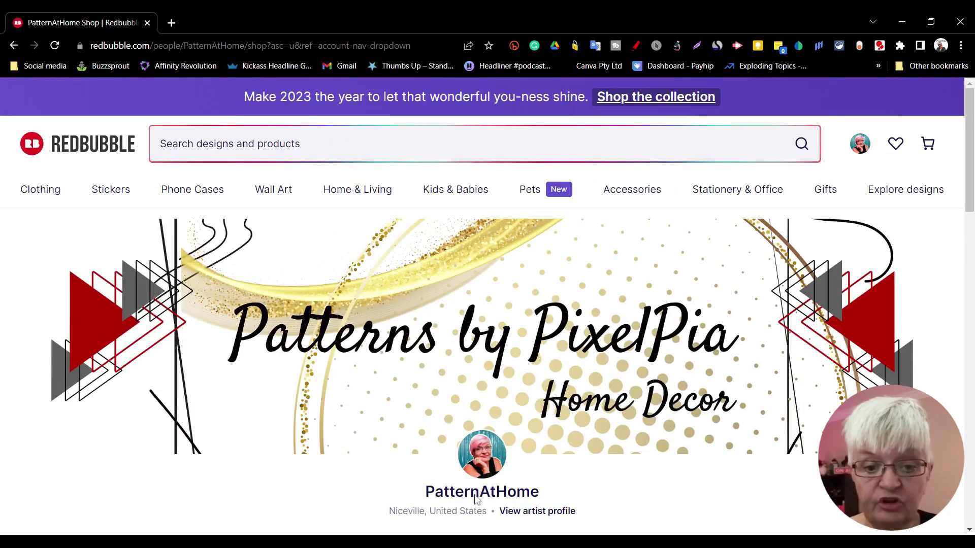
Scroll down the PatternAtHome shop to check the banner, avatar and About bio.
{"action": "scroll", "coordinate": [477, 500], "scroll_direction": "down", "scroll_amount": 3}
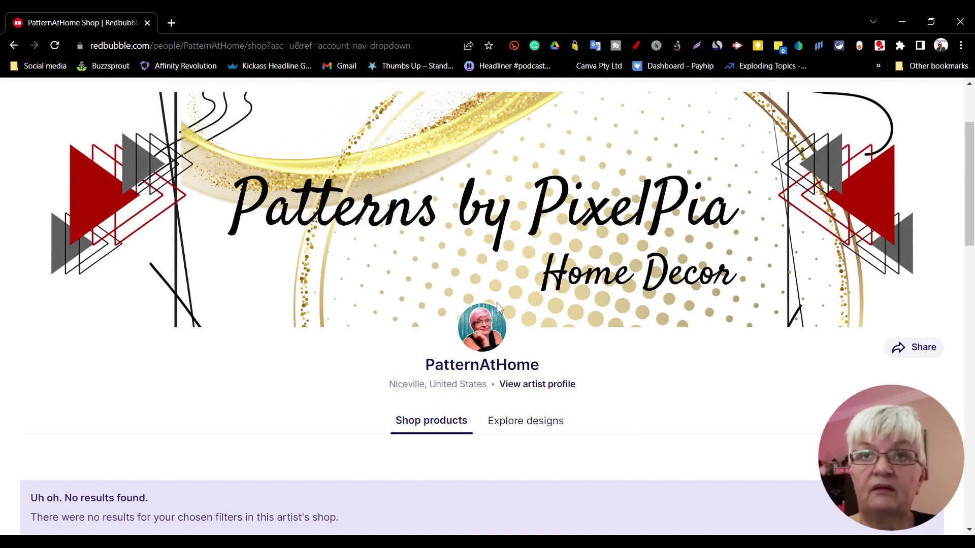
{"action": "scroll", "coordinate": [687, 346], "scroll_direction": "down", "scroll_amount": 7}
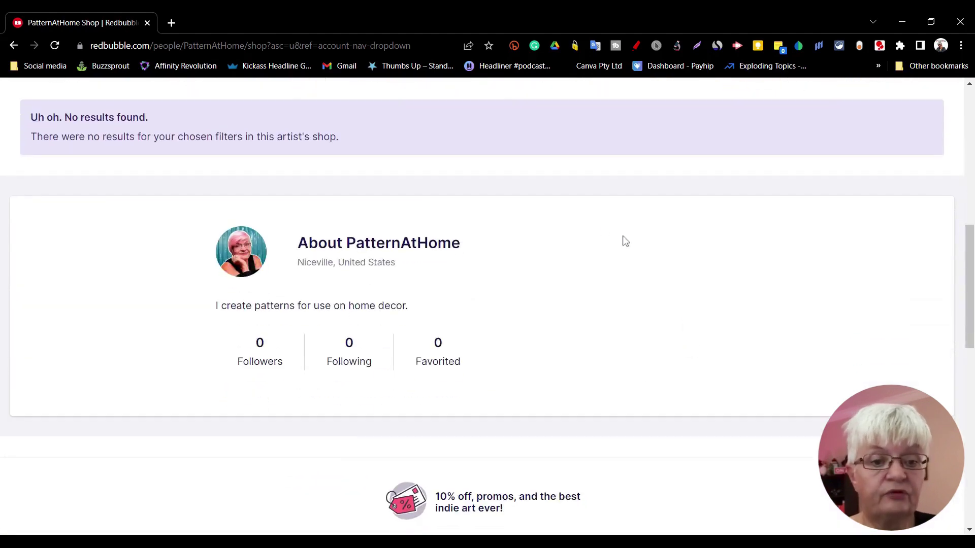